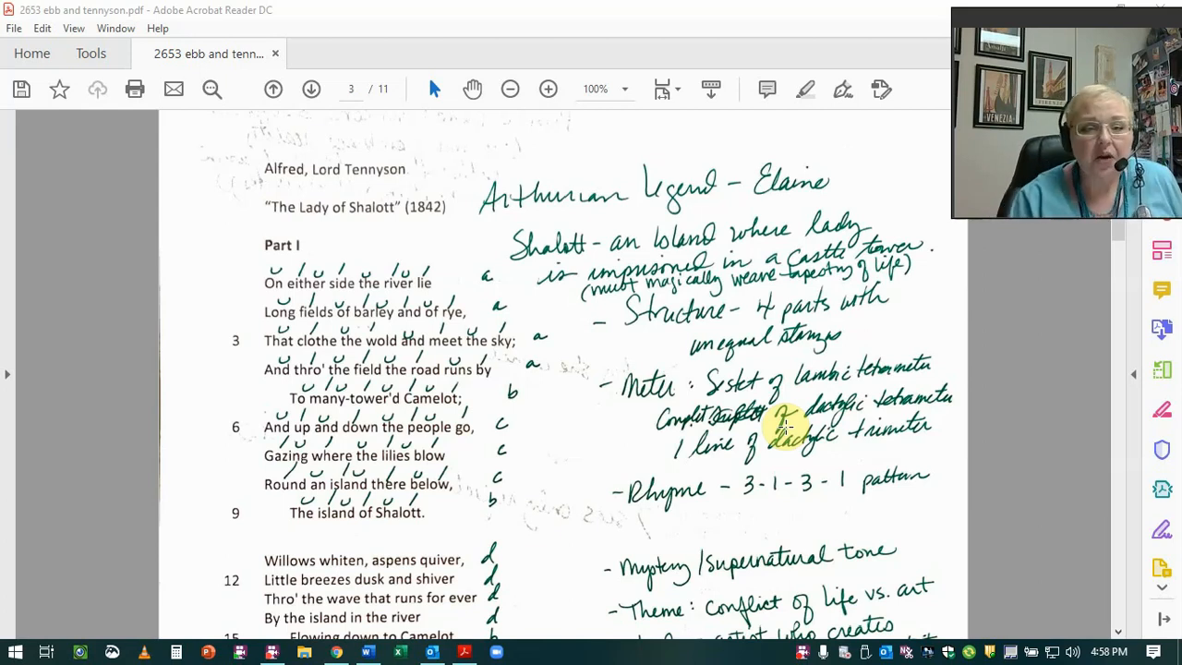
- Switch to the Word document holding the Lotos-Eaters excerpt
{"action": "left_click", "coordinate": [368, 653]}
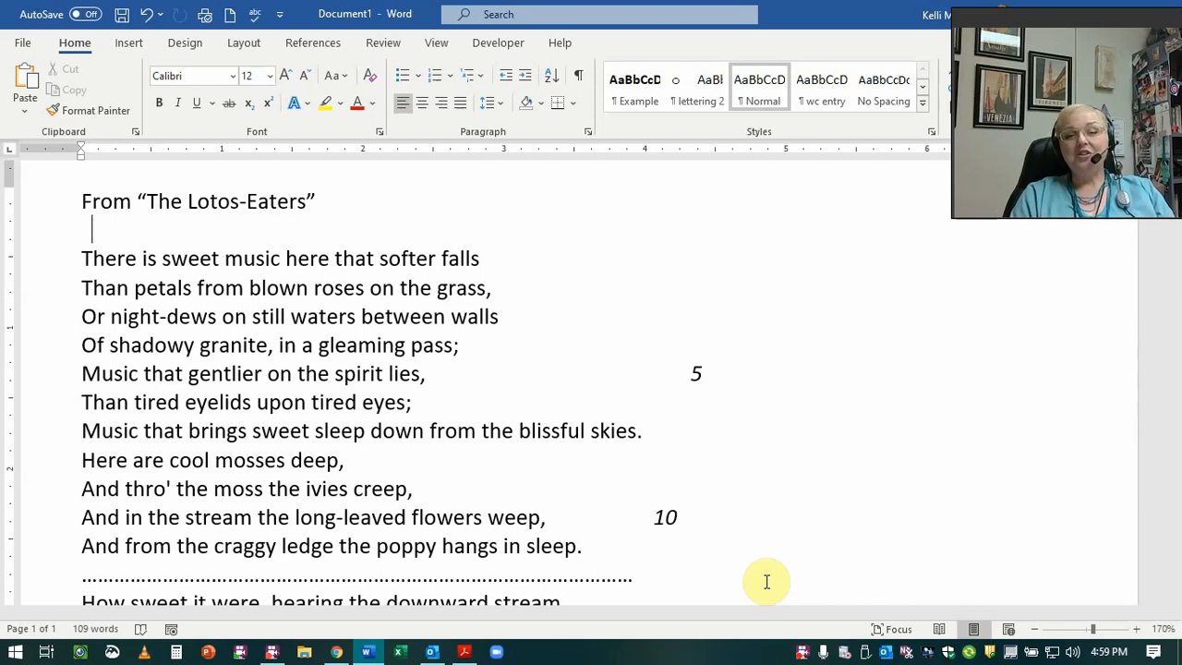
{"action": "scroll", "coordinate": [766, 582], "scroll_direction": "down", "scroll_amount": 5}
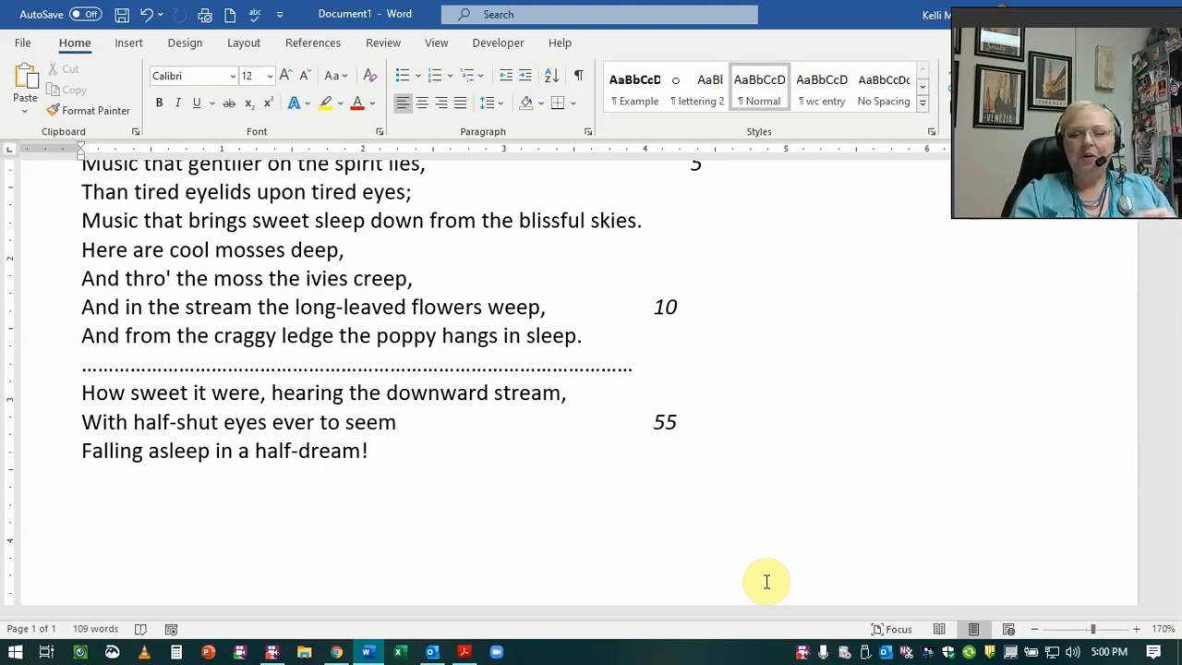
{"action": "scroll", "coordinate": [561, 565], "scroll_direction": "up", "scroll_amount": 5}
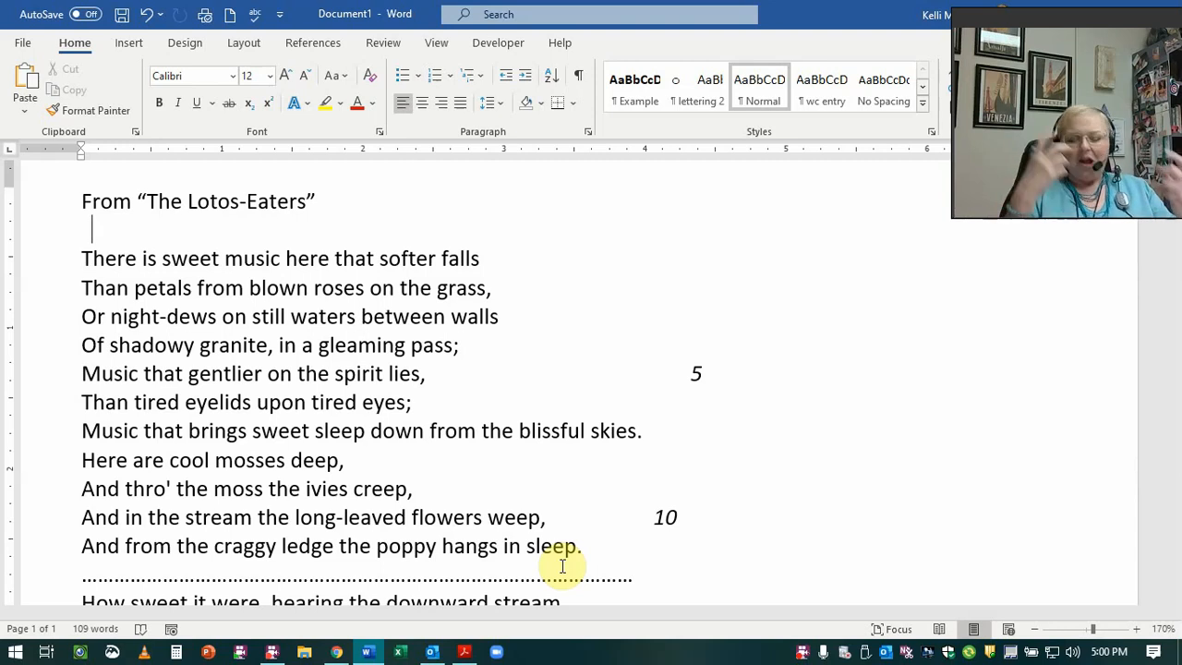
- Check the Brightspace course page, then return to the annotated Tennyson PDF in Acrobat
{"action": "left_click", "coordinate": [337, 652]}
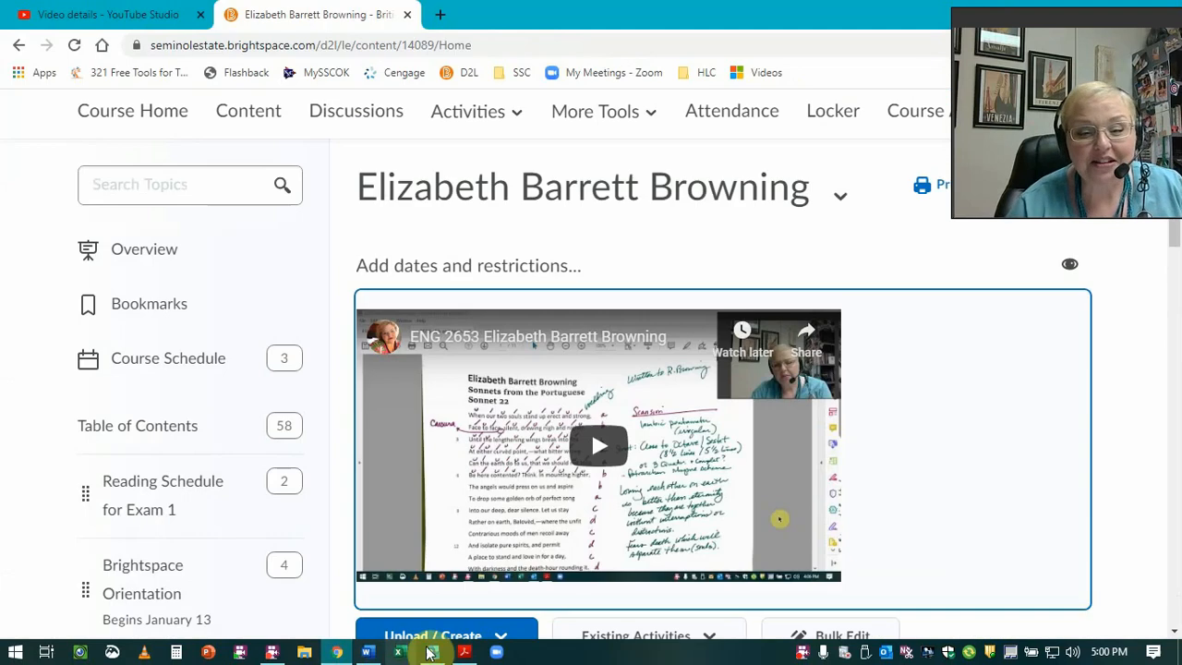
{"action": "left_click", "coordinate": [465, 652]}
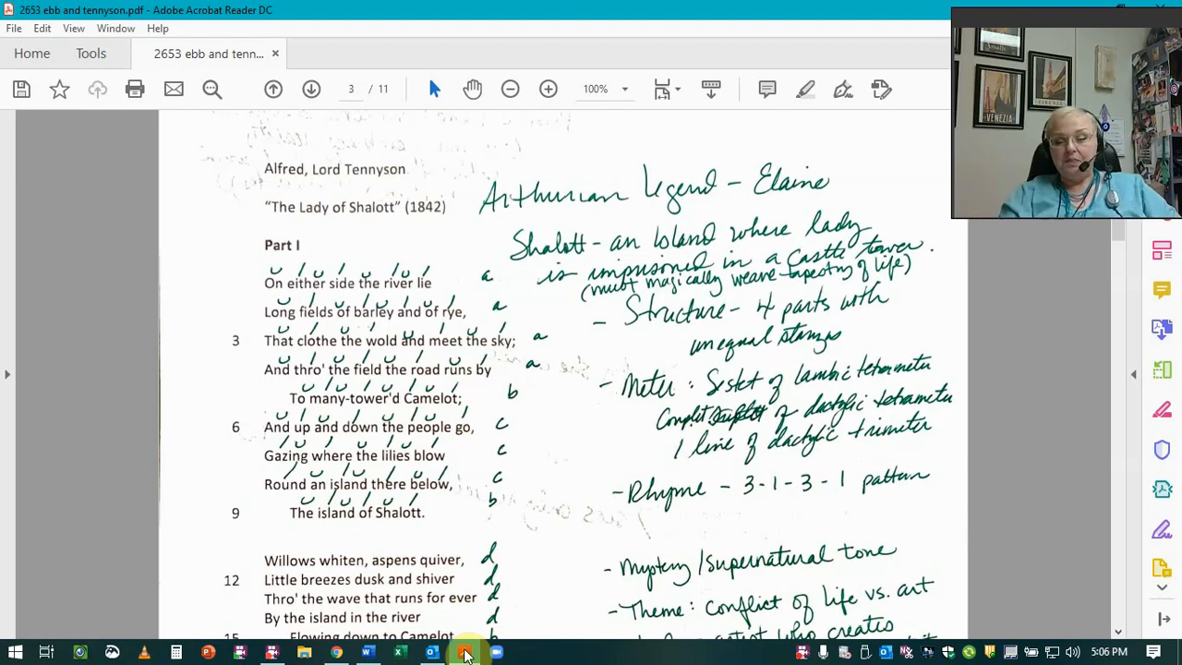
{"action": "scroll", "coordinate": [61, 527], "scroll_direction": "down", "scroll_amount": 3}
{"action": "scroll", "coordinate": [277, 534], "scroll_direction": "down", "scroll_amount": 2}
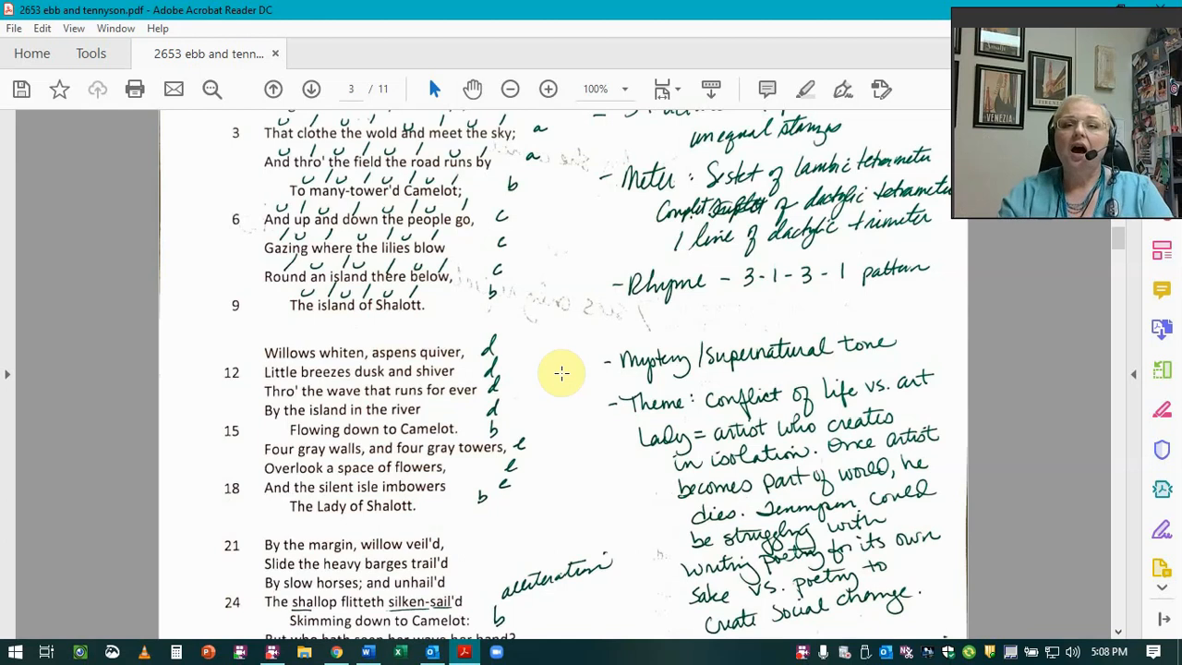
{"action": "scroll", "coordinate": [480, 372], "scroll_direction": "down", "scroll_amount": 4}
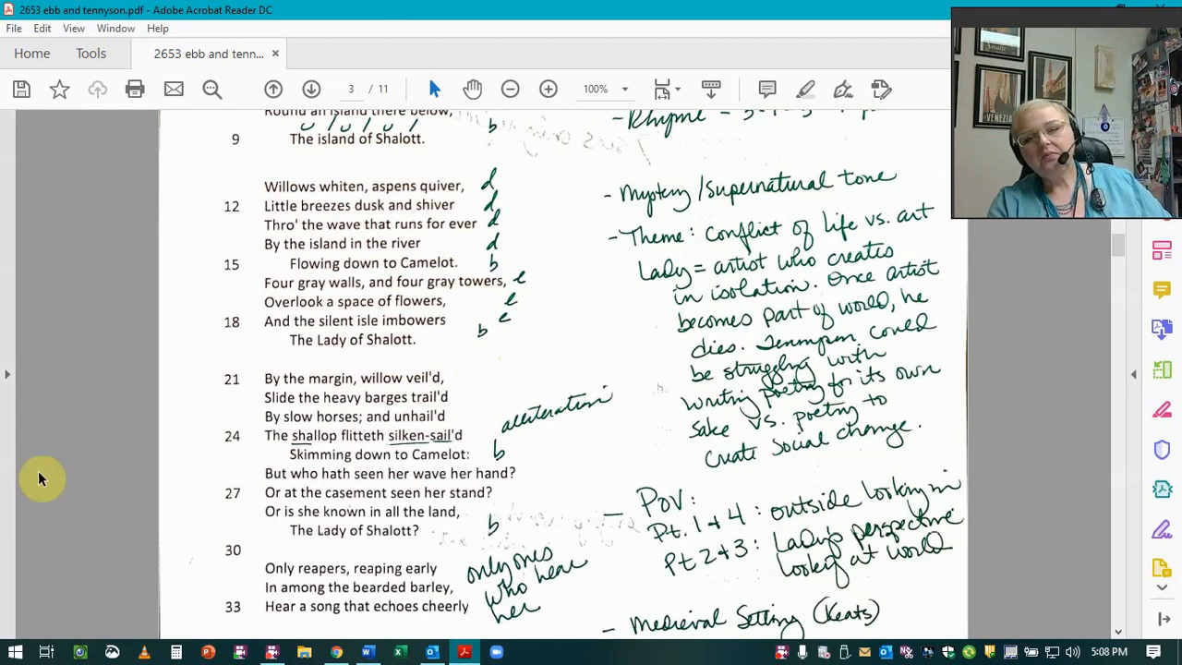
{"action": "scroll", "coordinate": [277, 357], "scroll_direction": "down", "scroll_amount": 3}
{"action": "scroll", "coordinate": [277, 358], "scroll_direction": "up", "scroll_amount": 8}
{"action": "scroll", "coordinate": [277, 358], "scroll_direction": "up", "scroll_amount": 1}
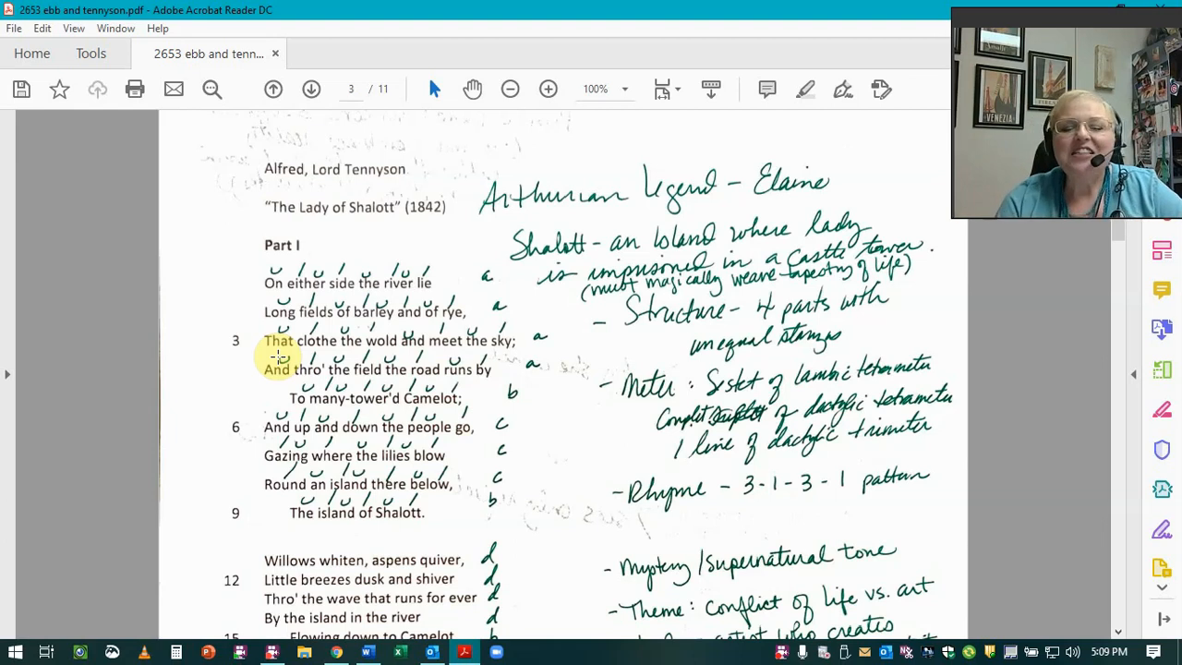
{"action": "scroll", "coordinate": [277, 357], "scroll_direction": "down", "scroll_amount": 5}
{"action": "scroll", "coordinate": [277, 339], "scroll_direction": "down", "scroll_amount": 1}
{"action": "scroll", "coordinate": [323, 319], "scroll_direction": "down", "scroll_amount": 4}
{"action": "scroll", "coordinate": [331, 316], "scroll_direction": "down", "scroll_amount": 1}
{"action": "scroll", "coordinate": [397, 204], "scroll_direction": "up", "scroll_amount": 2}
{"action": "scroll", "coordinate": [434, 191], "scroll_direction": "up", "scroll_amount": 3}
{"action": "scroll", "coordinate": [434, 191], "scroll_direction": "up", "scroll_amount": 2}
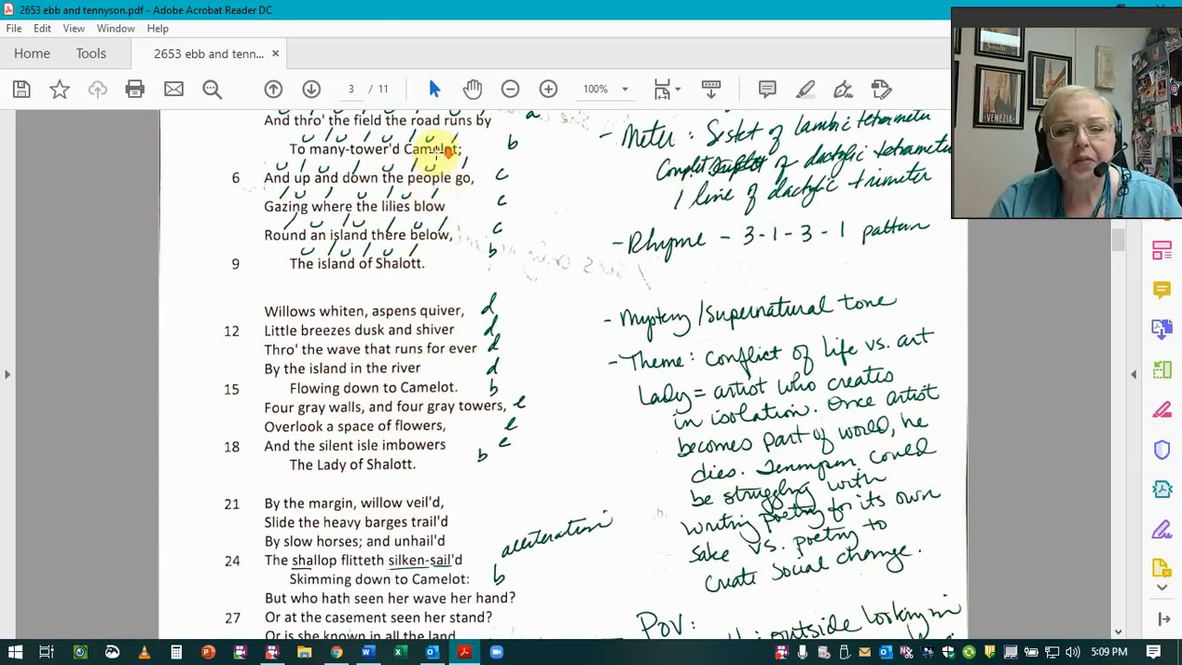
{"action": "scroll", "coordinate": [434, 189], "scroll_direction": "down", "scroll_amount": 2}
{"action": "scroll", "coordinate": [434, 189], "scroll_direction": "down", "scroll_amount": 2}
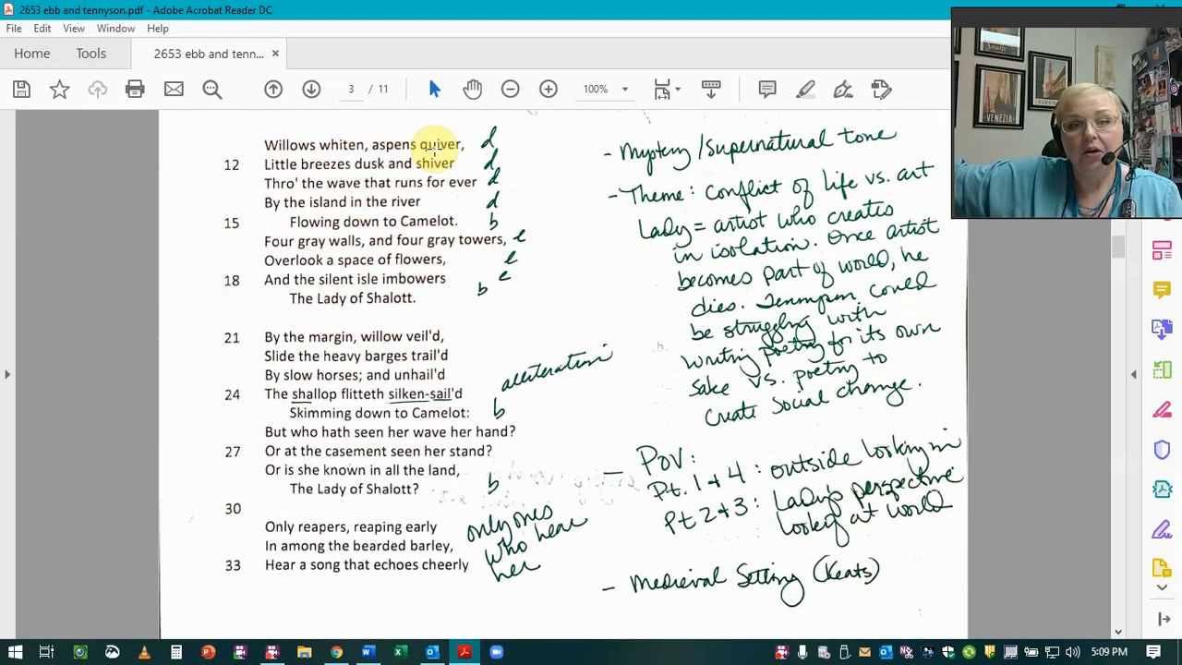
{"action": "scroll", "coordinate": [406, 109], "scroll_direction": "down", "scroll_amount": 1}
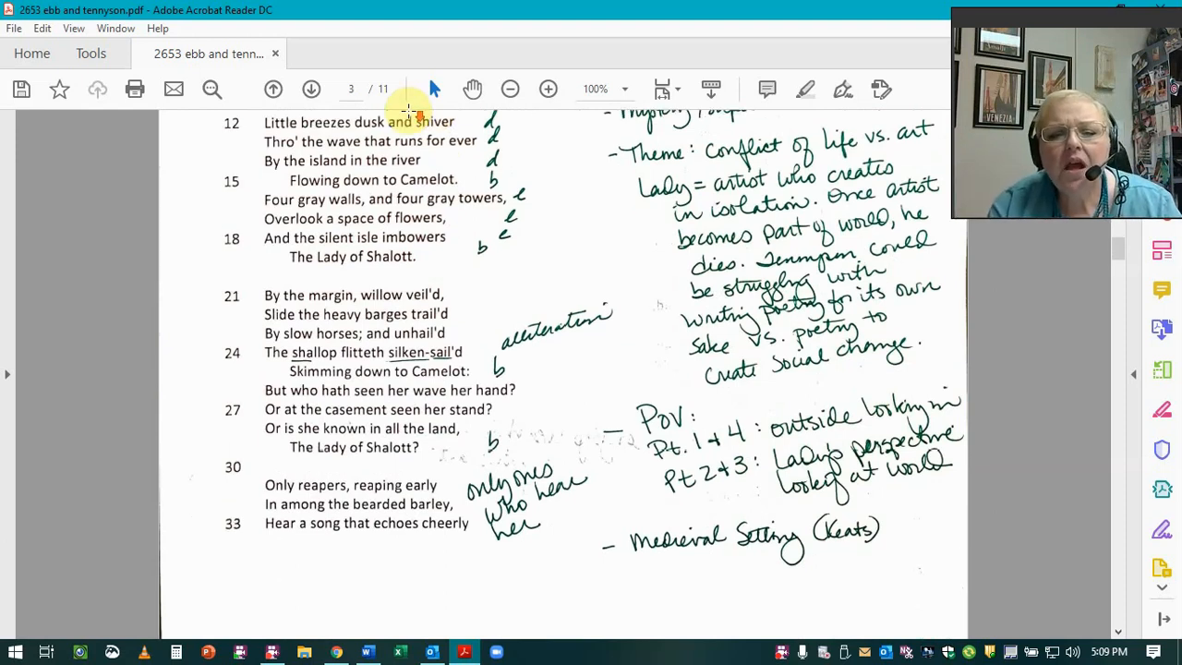
{"action": "scroll", "coordinate": [406, 109], "scroll_direction": "down", "scroll_amount": 5}
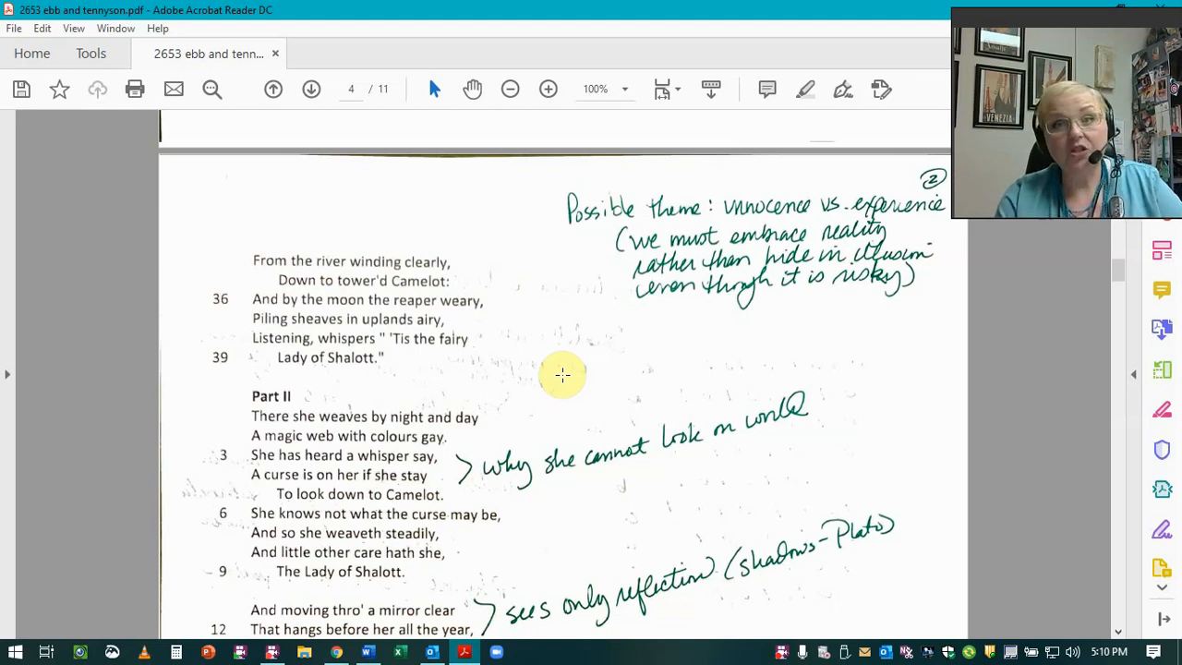
{"action": "scroll", "coordinate": [562, 351], "scroll_direction": "down", "scroll_amount": 1}
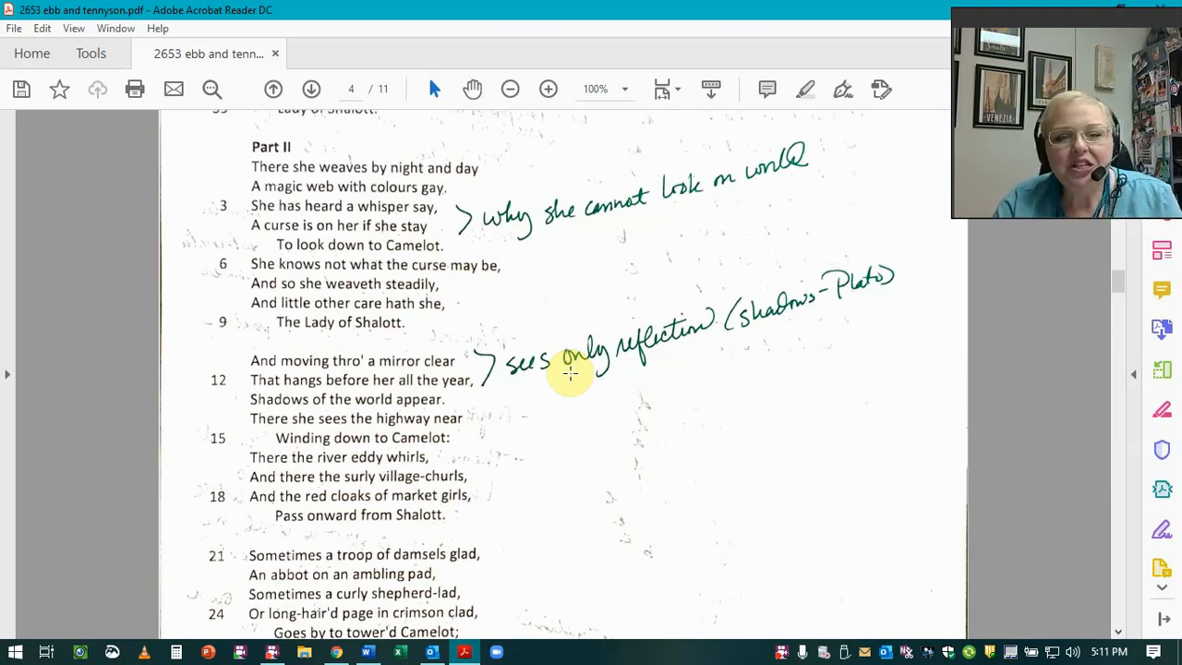
{"action": "scroll", "coordinate": [591, 370], "scroll_direction": "down", "scroll_amount": 4}
{"action": "scroll", "coordinate": [609, 373], "scroll_direction": "down", "scroll_amount": 1}
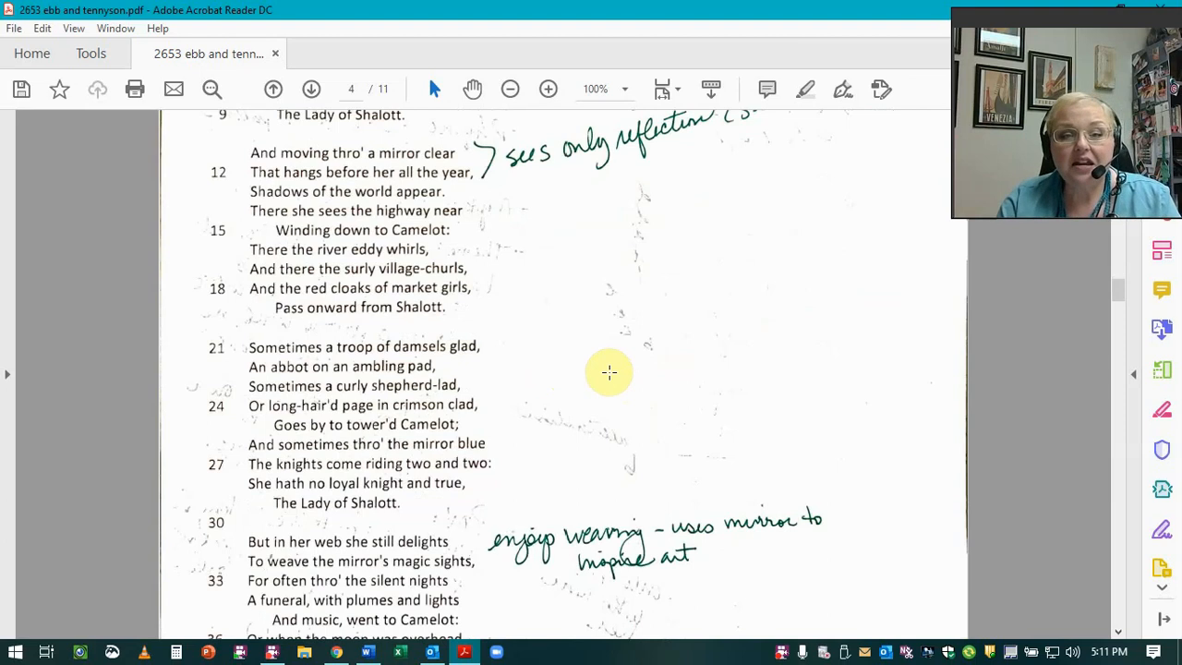
{"action": "scroll", "coordinate": [665, 348], "scroll_direction": "down", "scroll_amount": 3}
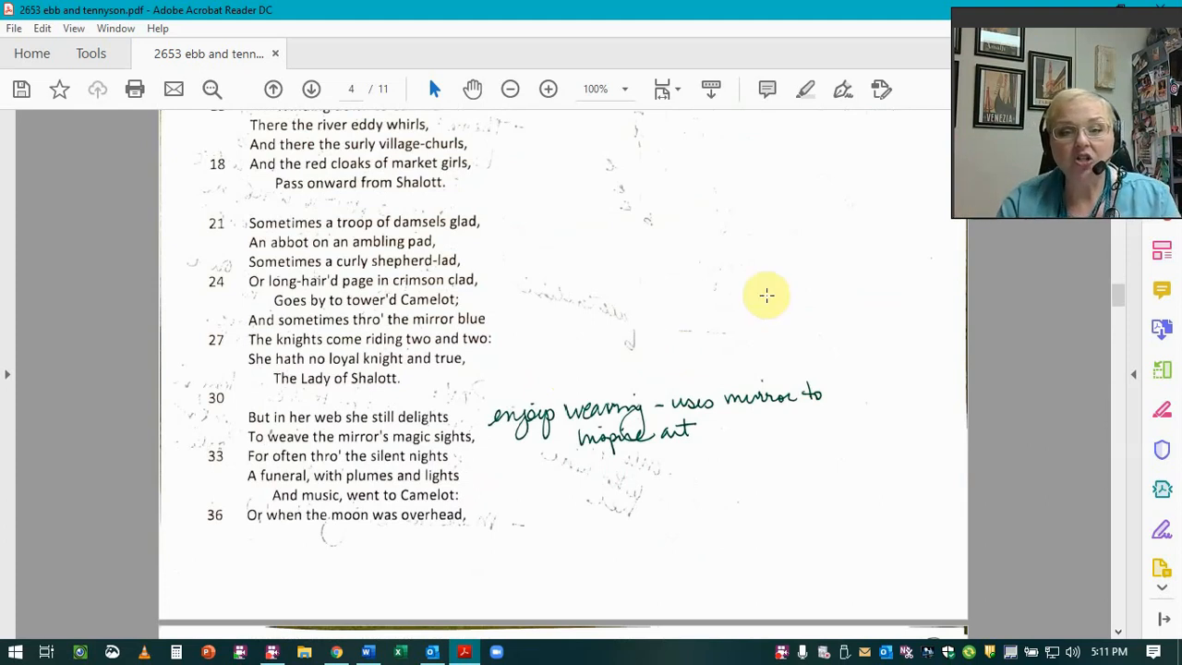
{"action": "scroll", "coordinate": [747, 298], "scroll_direction": "down", "scroll_amount": 4}
{"action": "scroll", "coordinate": [747, 297], "scroll_direction": "down", "scroll_amount": 4}
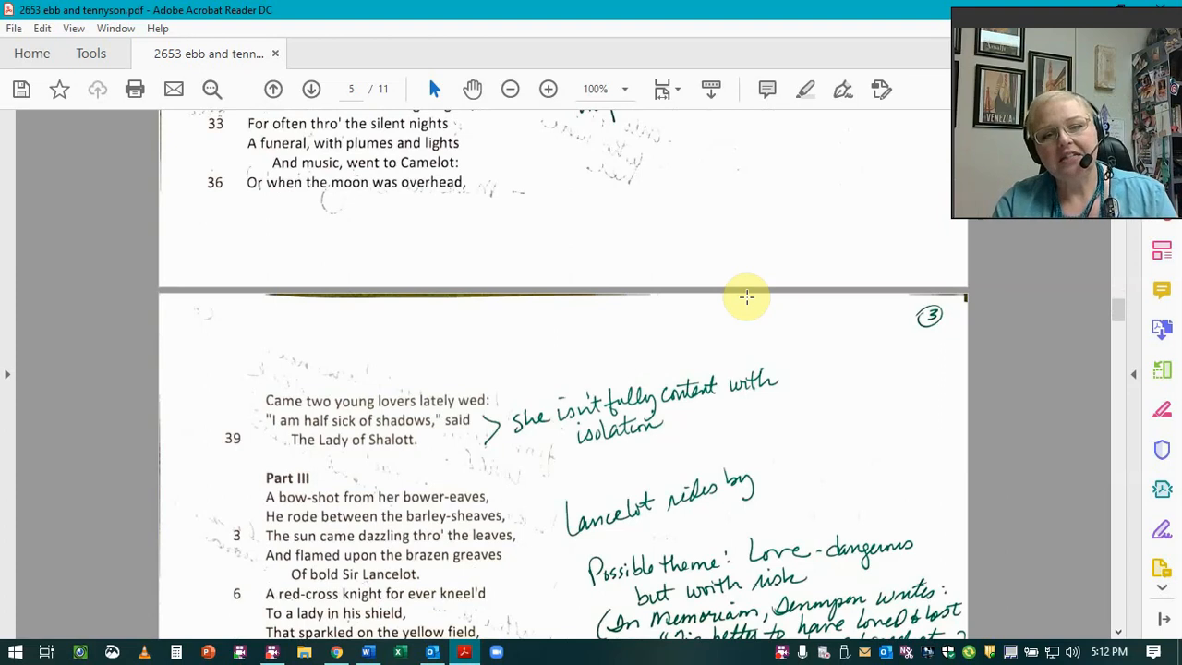
{"action": "scroll", "coordinate": [747, 296], "scroll_direction": "down", "scroll_amount": 3}
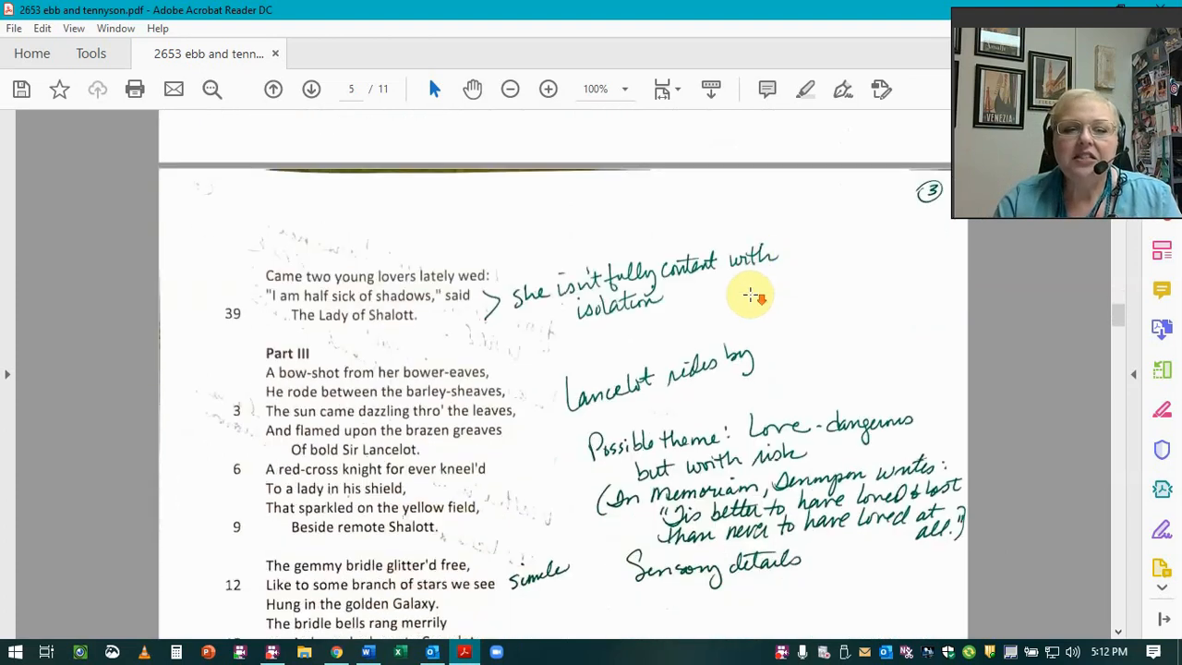
{"action": "scroll", "coordinate": [747, 296], "scroll_direction": "down", "scroll_amount": 3}
{"action": "scroll", "coordinate": [747, 297], "scroll_direction": "down", "scroll_amount": 2}
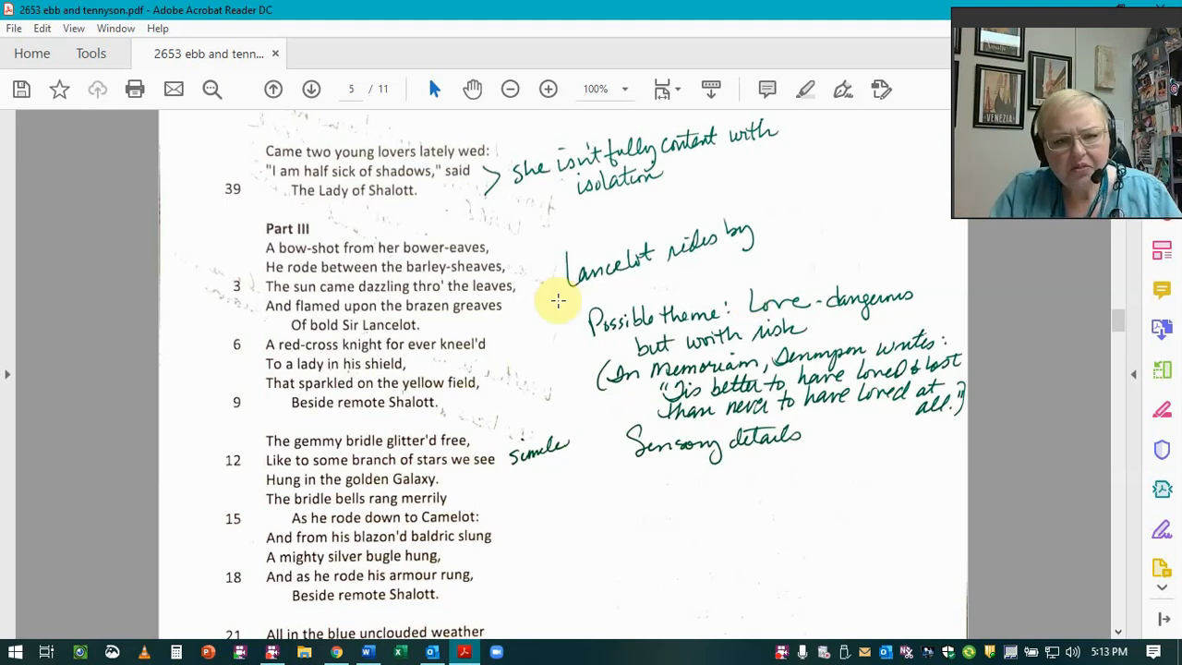
{"action": "scroll", "coordinate": [803, 300], "scroll_direction": "down", "scroll_amount": 1}
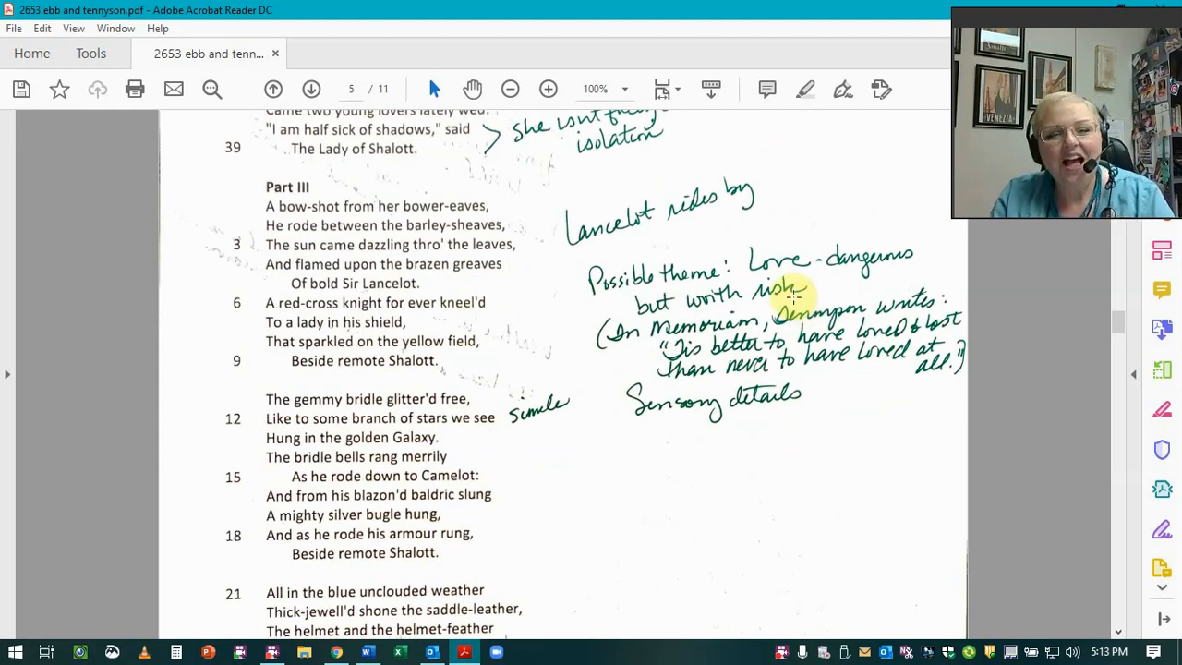
{"action": "scroll", "coordinate": [790, 303], "scroll_direction": "down", "scroll_amount": 3}
{"action": "scroll", "coordinate": [789, 303], "scroll_direction": "down", "scroll_amount": 3}
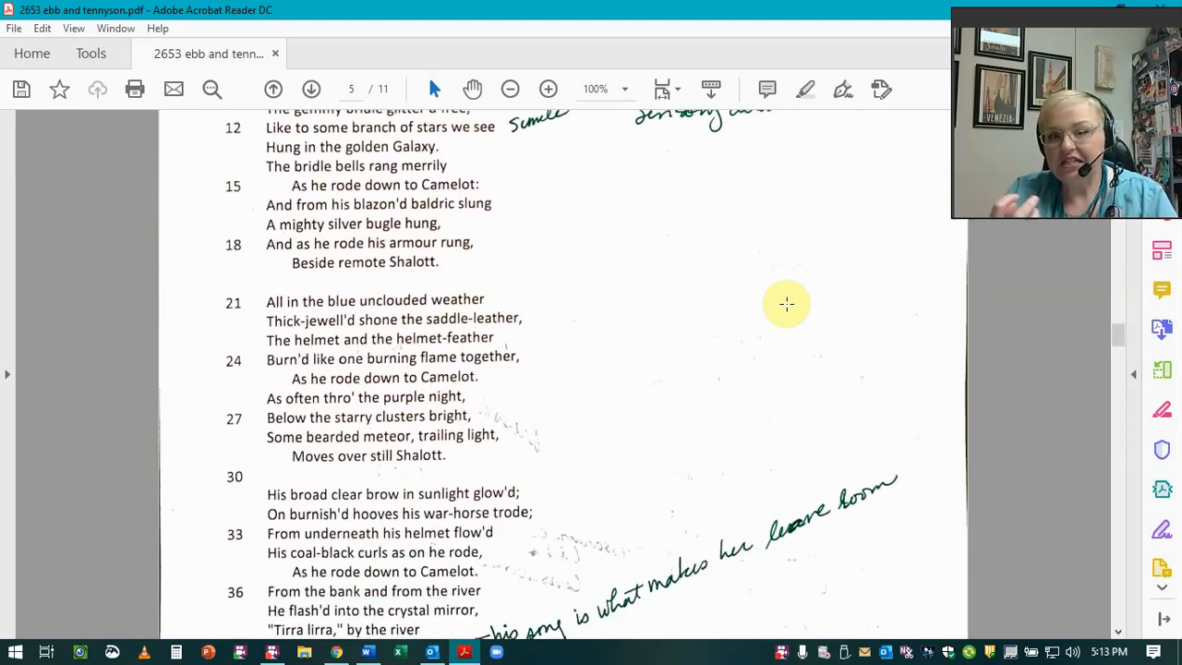
{"action": "scroll", "coordinate": [787, 304], "scroll_direction": "down", "scroll_amount": 3}
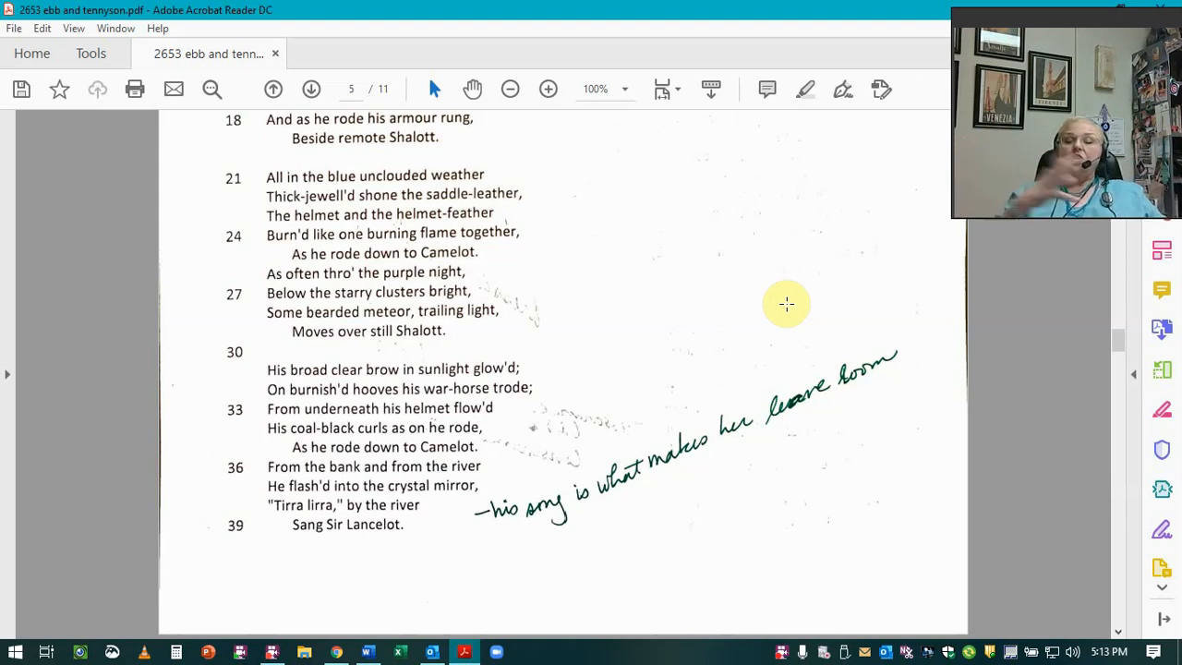
{"action": "scroll", "coordinate": [787, 303], "scroll_direction": "down", "scroll_amount": 5}
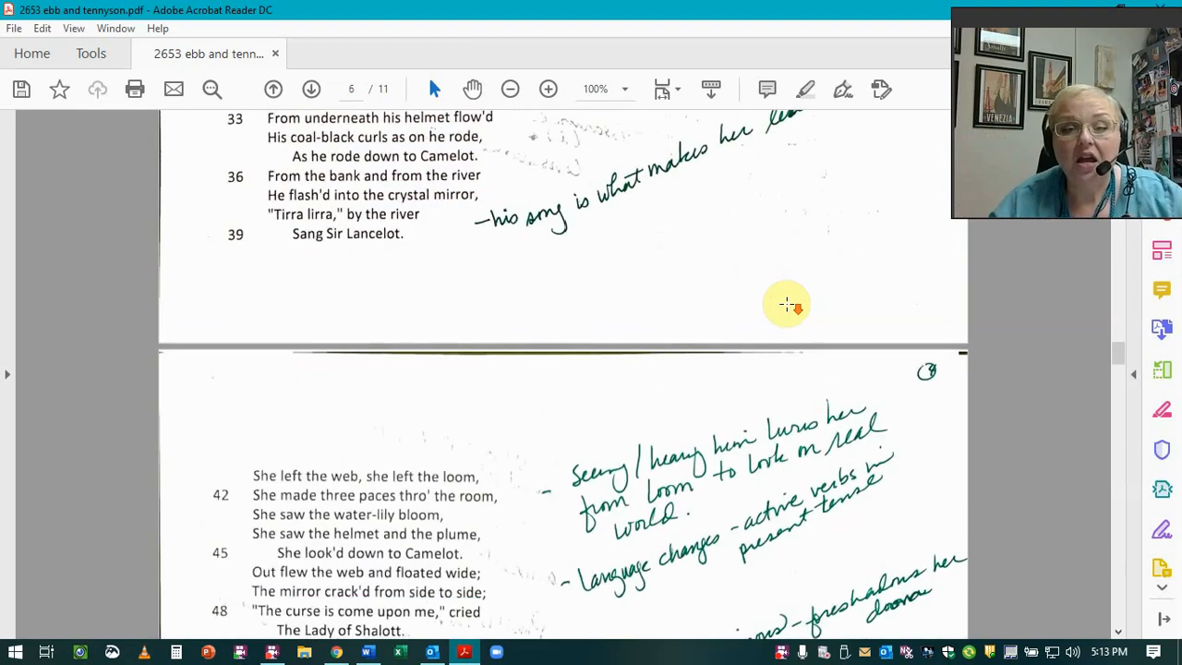
{"action": "scroll", "coordinate": [787, 303], "scroll_direction": "down", "scroll_amount": 5}
{"action": "scroll", "coordinate": [787, 303], "scroll_direction": "up", "scroll_amount": 1}
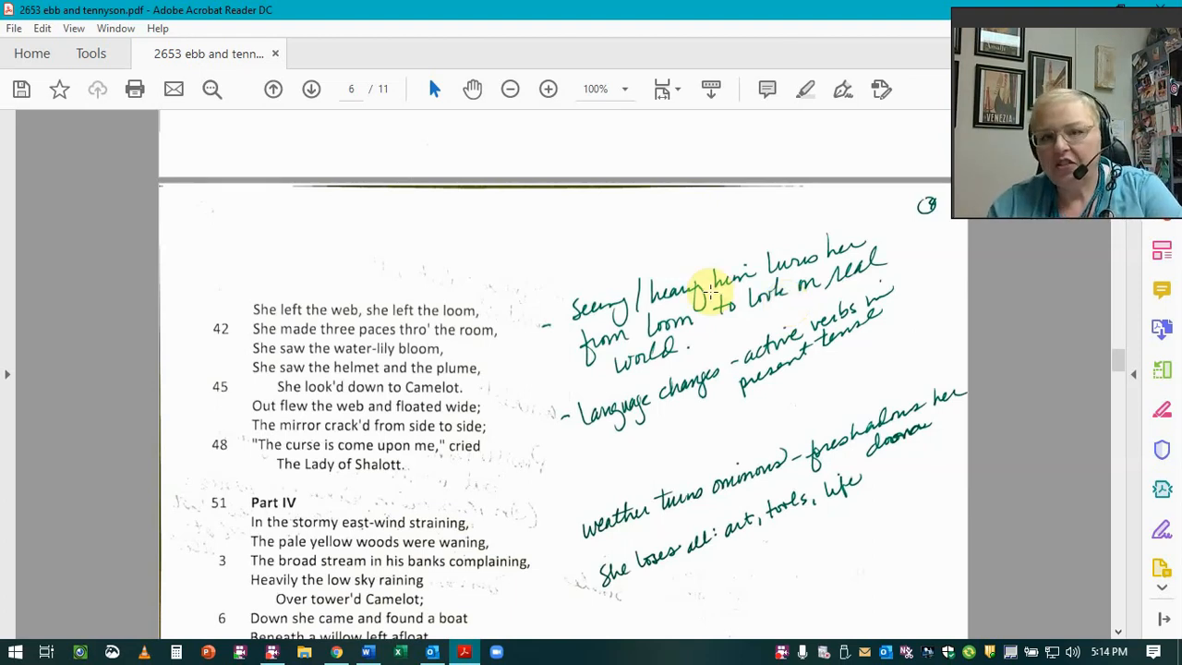
{"action": "scroll", "coordinate": [713, 292], "scroll_direction": "down", "scroll_amount": 1}
{"action": "scroll", "coordinate": [713, 292], "scroll_direction": "down", "scroll_amount": 5}
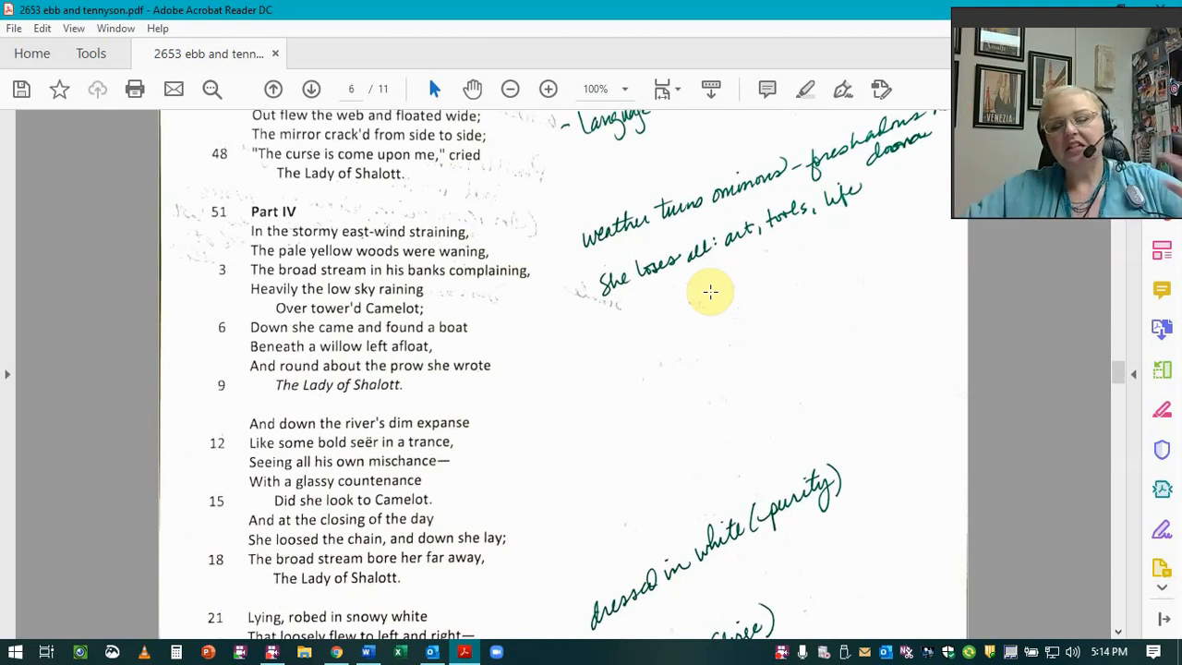
{"action": "scroll", "coordinate": [710, 293], "scroll_direction": "down", "scroll_amount": 2}
{"action": "scroll", "coordinate": [710, 293], "scroll_direction": "down", "scroll_amount": 2}
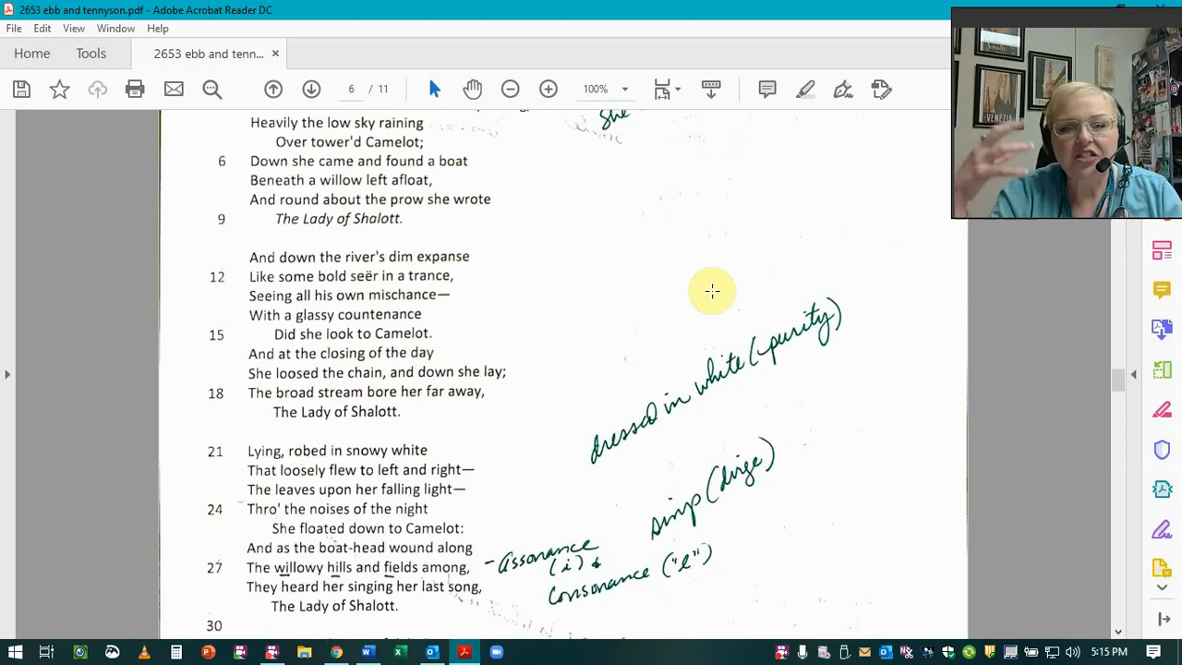
{"action": "scroll", "coordinate": [712, 291], "scroll_direction": "down", "scroll_amount": 3}
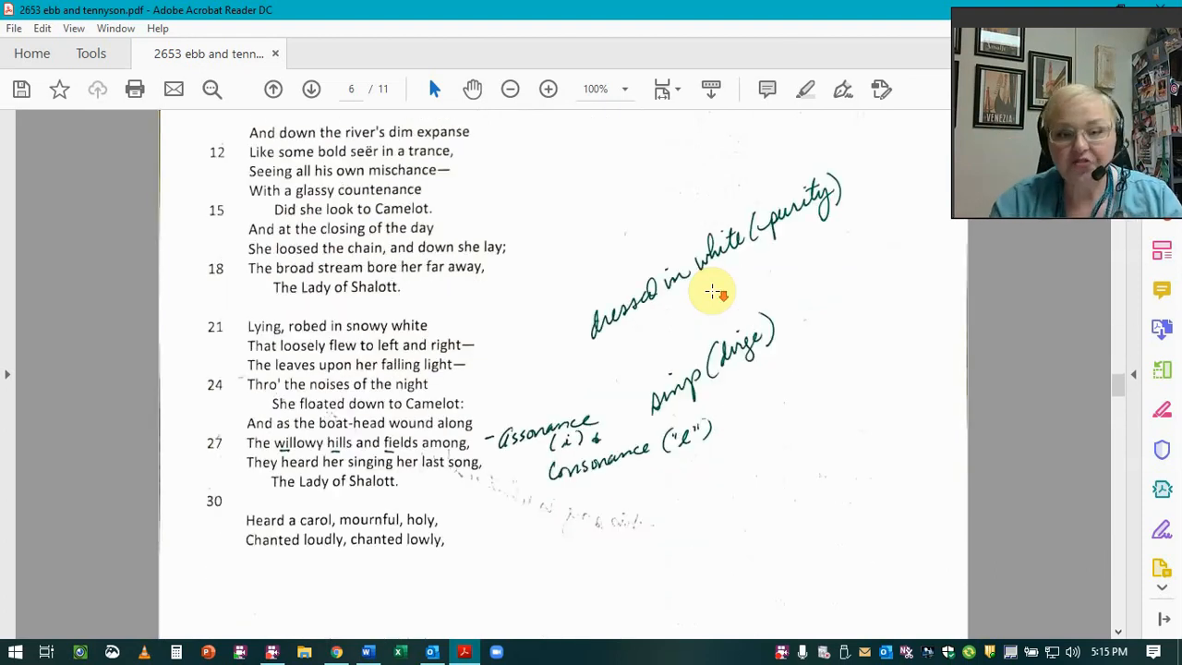
{"action": "scroll", "coordinate": [608, 254], "scroll_direction": "down", "scroll_amount": 3}
{"action": "scroll", "coordinate": [607, 254], "scroll_direction": "down", "scroll_amount": 3}
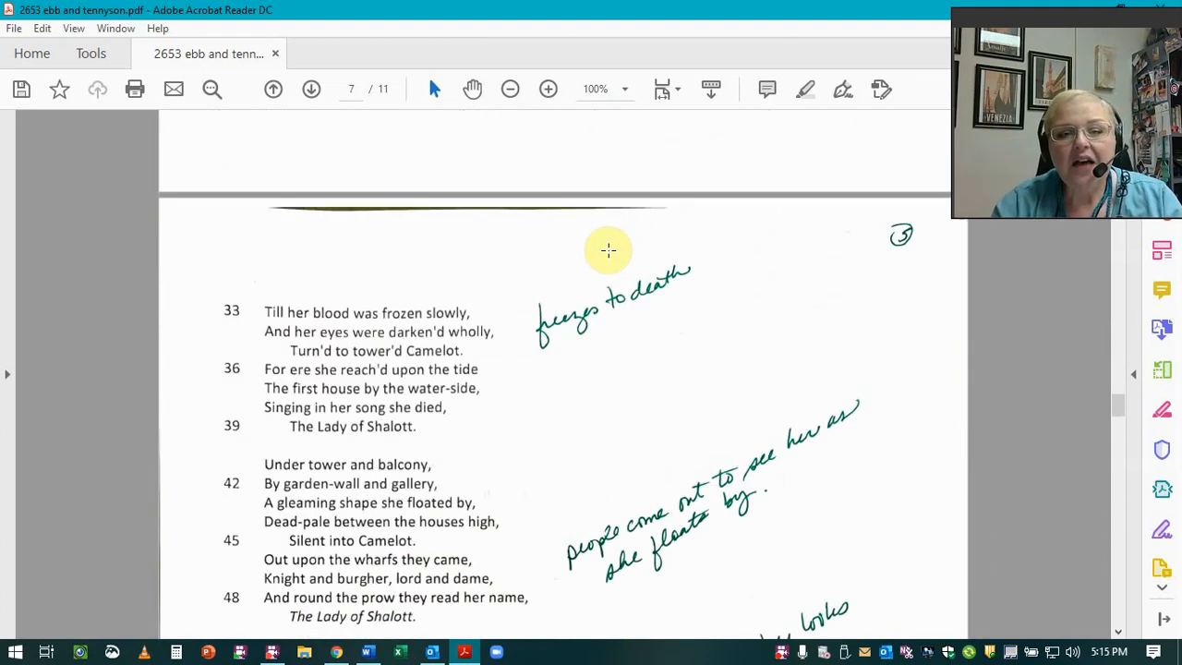
{"action": "scroll", "coordinate": [608, 249], "scroll_direction": "up", "scroll_amount": 3}
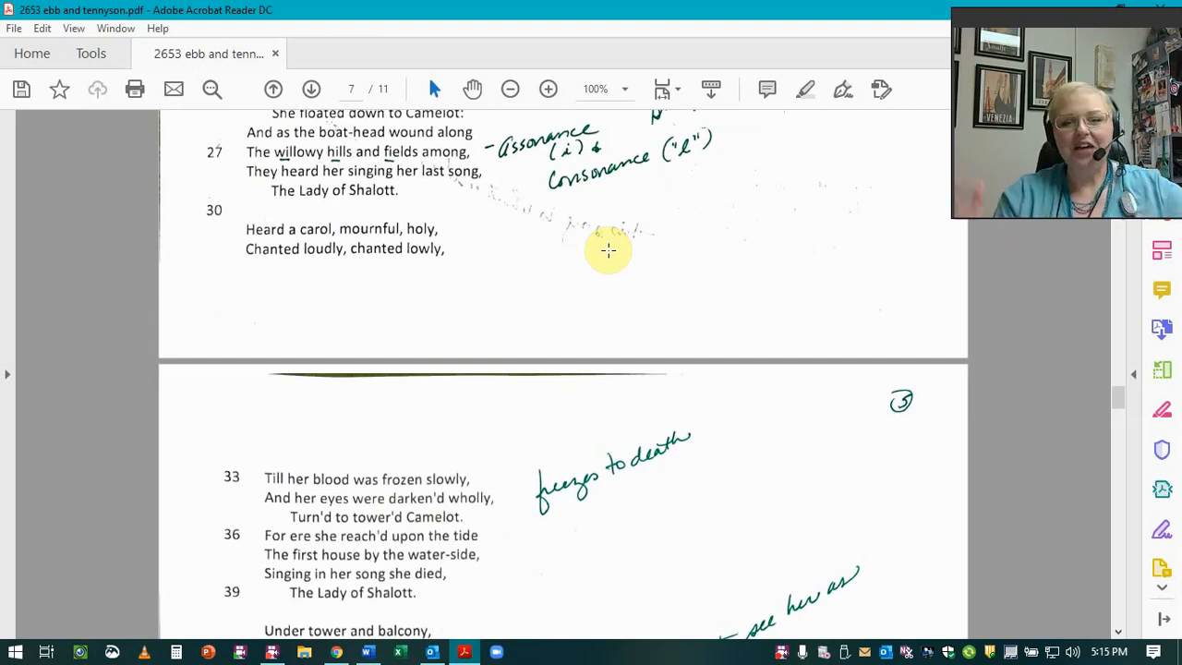
{"action": "scroll", "coordinate": [609, 263], "scroll_direction": "down", "scroll_amount": 4}
{"action": "scroll", "coordinate": [628, 277], "scroll_direction": "down", "scroll_amount": 4}
{"action": "scroll", "coordinate": [636, 292], "scroll_direction": "down", "scroll_amount": 2}
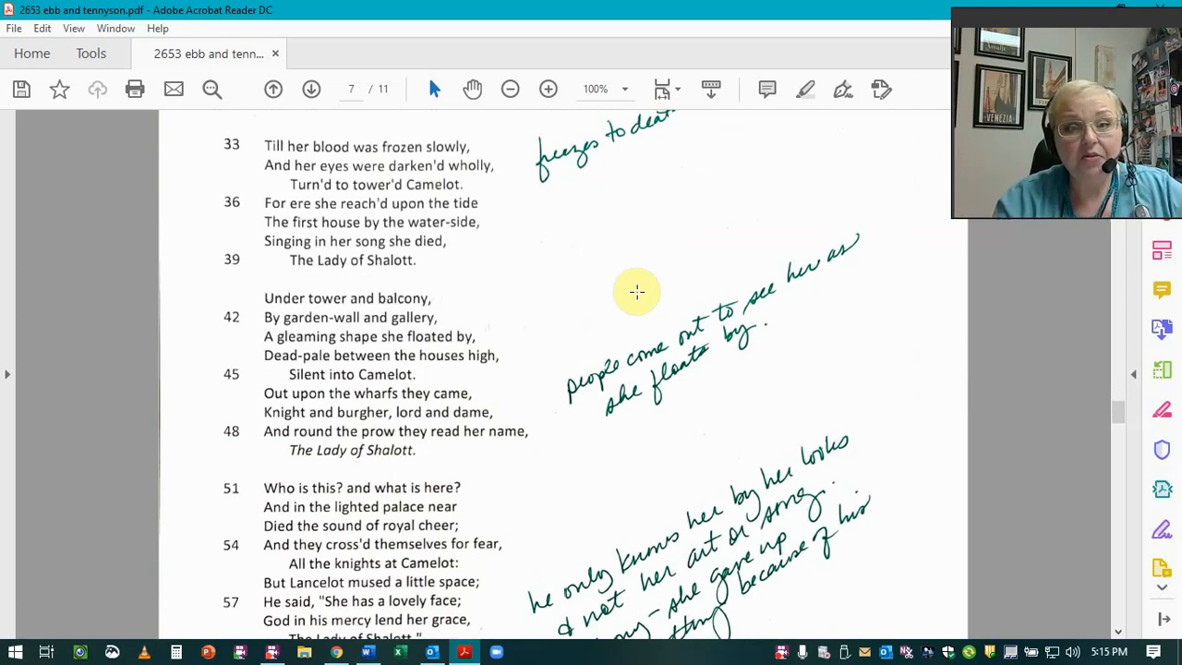
{"action": "scroll", "coordinate": [508, 265], "scroll_direction": "down", "scroll_amount": 4}
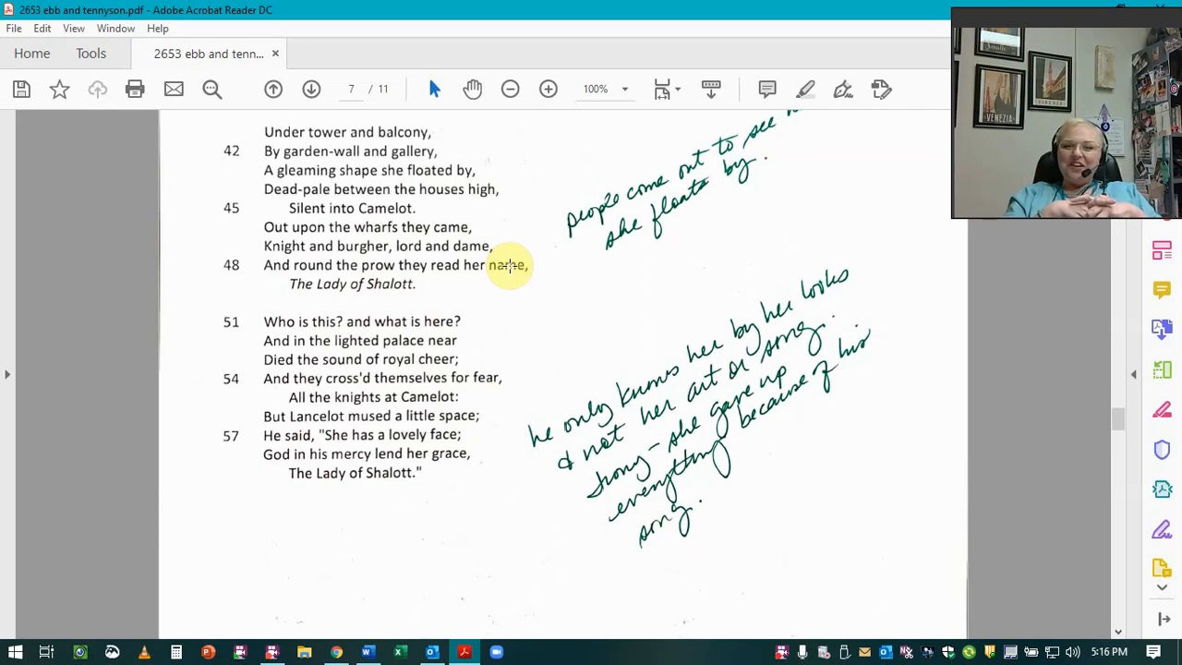
{"action": "scroll", "coordinate": [508, 265], "scroll_direction": "up", "scroll_amount": 5}
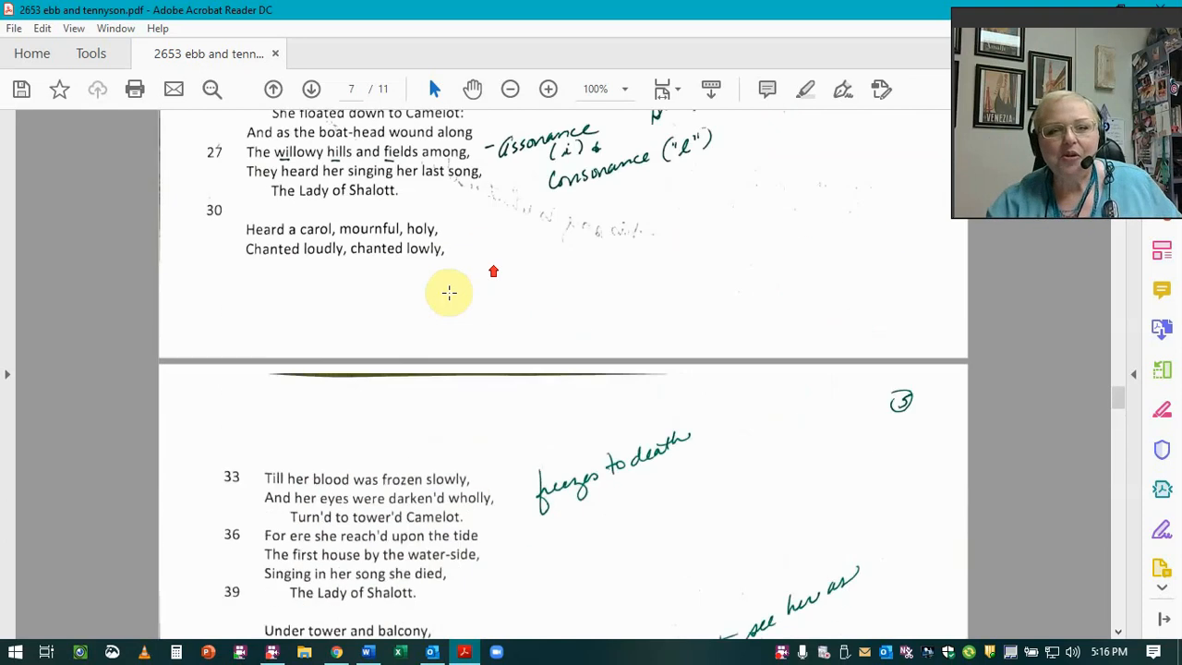
{"action": "scroll", "coordinate": [480, 277], "scroll_direction": "up", "scroll_amount": 5}
{"action": "scroll", "coordinate": [466, 291], "scroll_direction": "up", "scroll_amount": 5}
{"action": "scroll", "coordinate": [466, 292], "scroll_direction": "up", "scroll_amount": 5}
{"action": "scroll", "coordinate": [466, 292], "scroll_direction": "up", "scroll_amount": 5}
{"action": "scroll", "coordinate": [466, 292], "scroll_direction": "up", "scroll_amount": 5}
{"action": "scroll", "coordinate": [471, 293], "scroll_direction": "up", "scroll_amount": 5}
{"action": "scroll", "coordinate": [471, 292], "scroll_direction": "up", "scroll_amount": 3}
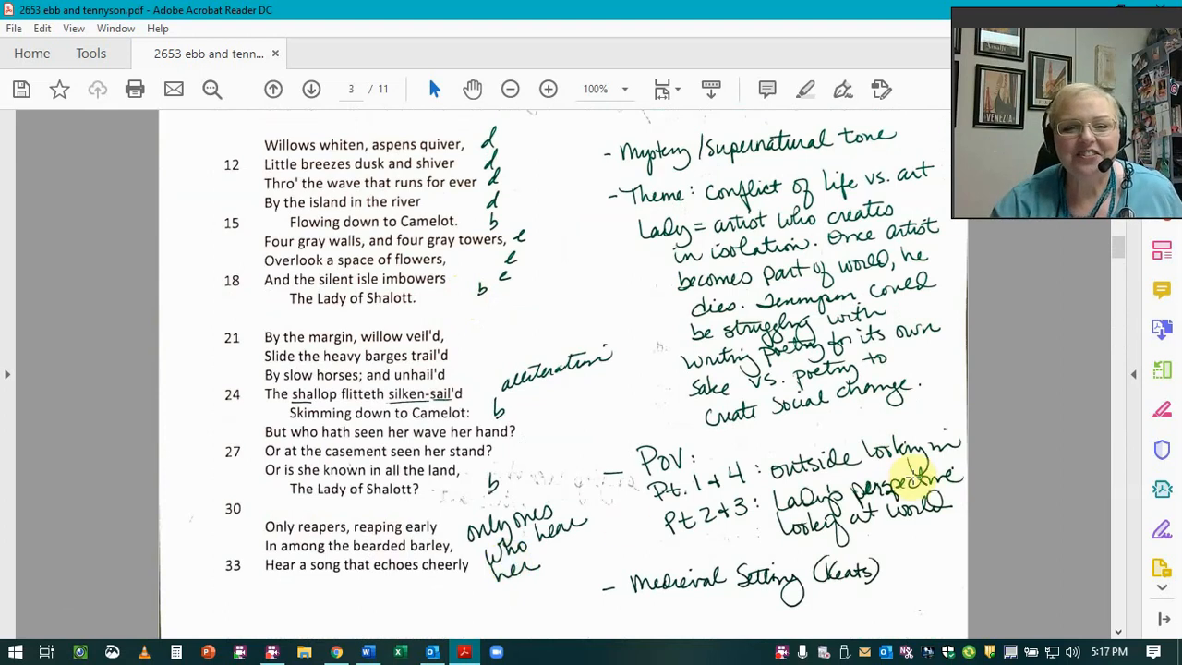
{"action": "scroll", "coordinate": [907, 470], "scroll_direction": "down", "scroll_amount": 5}
{"action": "scroll", "coordinate": [908, 469], "scroll_direction": "down", "scroll_amount": 4}
{"action": "scroll", "coordinate": [905, 466], "scroll_direction": "down", "scroll_amount": 4}
{"action": "scroll", "coordinate": [905, 466], "scroll_direction": "down", "scroll_amount": 4}
{"action": "scroll", "coordinate": [905, 466], "scroll_direction": "down", "scroll_amount": 4}
{"action": "scroll", "coordinate": [905, 466], "scroll_direction": "down", "scroll_amount": 4}
{"action": "scroll", "coordinate": [905, 467], "scroll_direction": "down", "scroll_amount": 4}
{"action": "scroll", "coordinate": [905, 467], "scroll_direction": "down", "scroll_amount": 4}
{"action": "scroll", "coordinate": [905, 466], "scroll_direction": "down", "scroll_amount": 4}
{"action": "scroll", "coordinate": [905, 466], "scroll_direction": "down", "scroll_amount": 4}
{"action": "scroll", "coordinate": [905, 466], "scroll_direction": "down", "scroll_amount": 4}
{"action": "scroll", "coordinate": [905, 466], "scroll_direction": "down", "scroll_amount": 4}
{"action": "scroll", "coordinate": [905, 466], "scroll_direction": "down", "scroll_amount": 4}
{"action": "scroll", "coordinate": [905, 466], "scroll_direction": "down", "scroll_amount": 4}
{"action": "scroll", "coordinate": [905, 466], "scroll_direction": "down", "scroll_amount": 1}
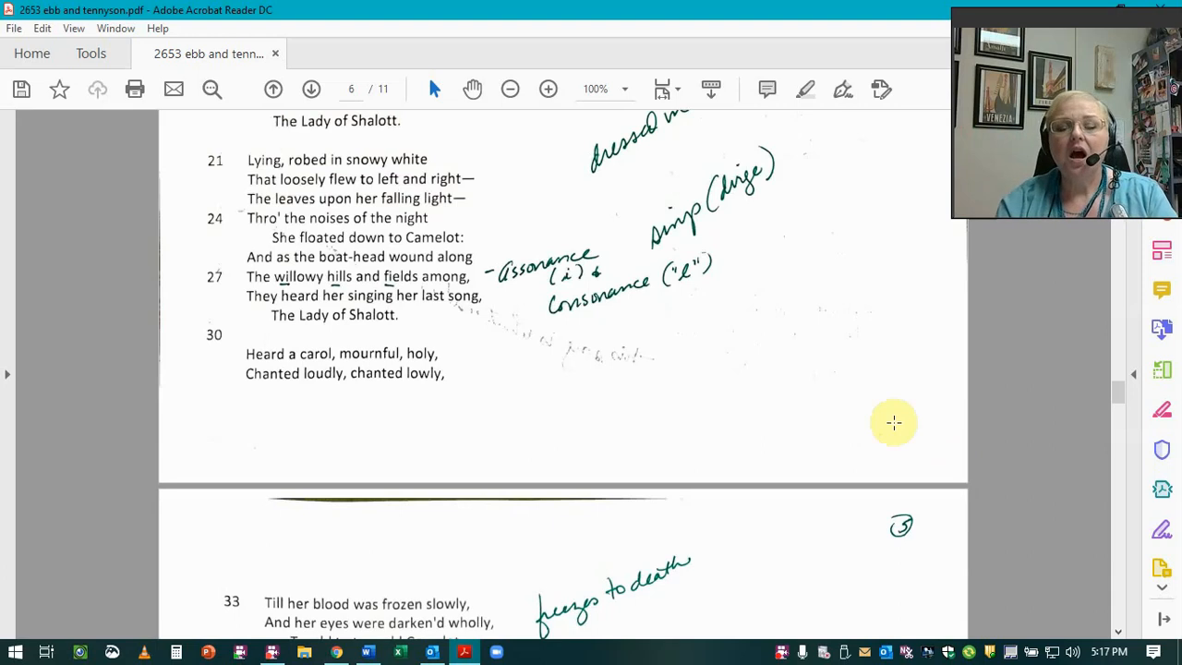
{"action": "scroll", "coordinate": [872, 411], "scroll_direction": "down", "scroll_amount": 5}
{"action": "scroll", "coordinate": [873, 411], "scroll_direction": "down", "scroll_amount": 5}
{"action": "scroll", "coordinate": [873, 411], "scroll_direction": "down", "scroll_amount": 5}
{"action": "scroll", "coordinate": [873, 411], "scroll_direction": "down", "scroll_amount": 5}
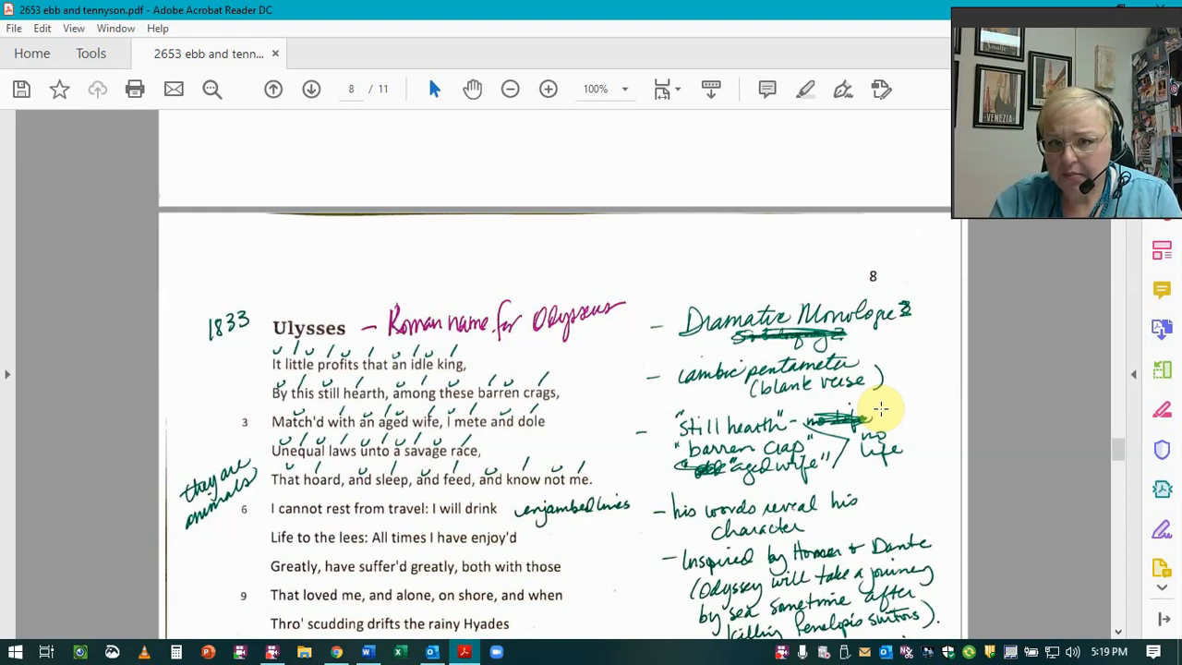
{"action": "scroll", "coordinate": [880, 409], "scroll_direction": "down", "scroll_amount": 3}
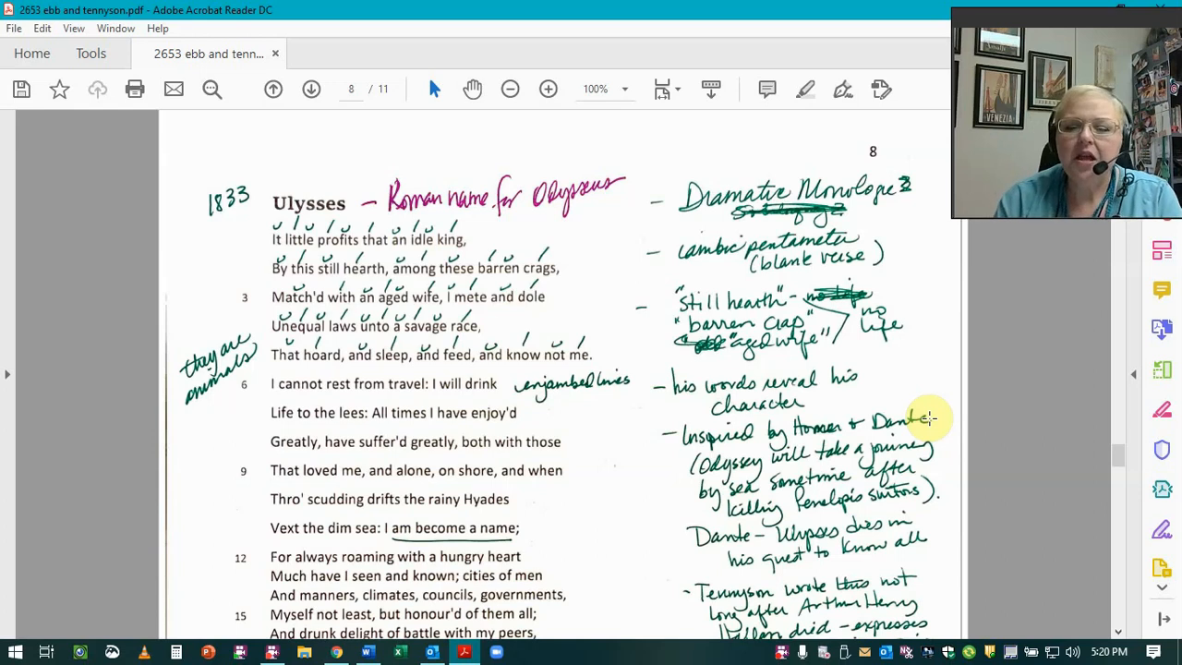
{"action": "scroll", "coordinate": [1002, 406], "scroll_direction": "down", "scroll_amount": 3}
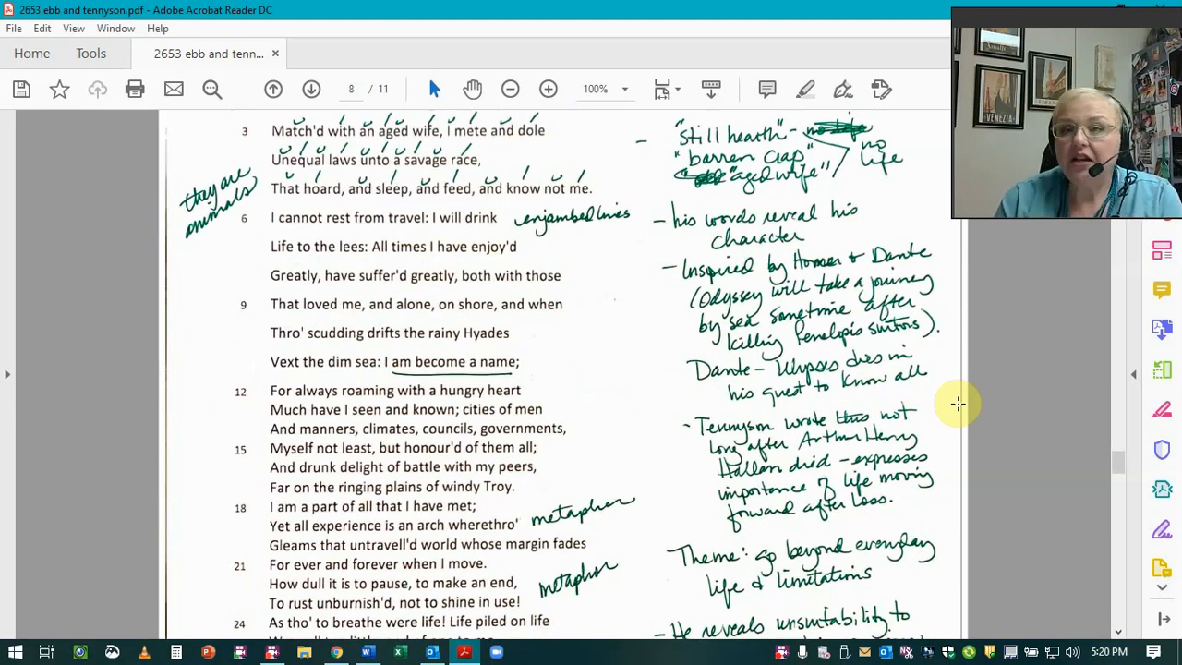
{"action": "scroll", "coordinate": [959, 404], "scroll_direction": "down", "scroll_amount": 2}
{"action": "scroll", "coordinate": [956, 394], "scroll_direction": "down", "scroll_amount": 3}
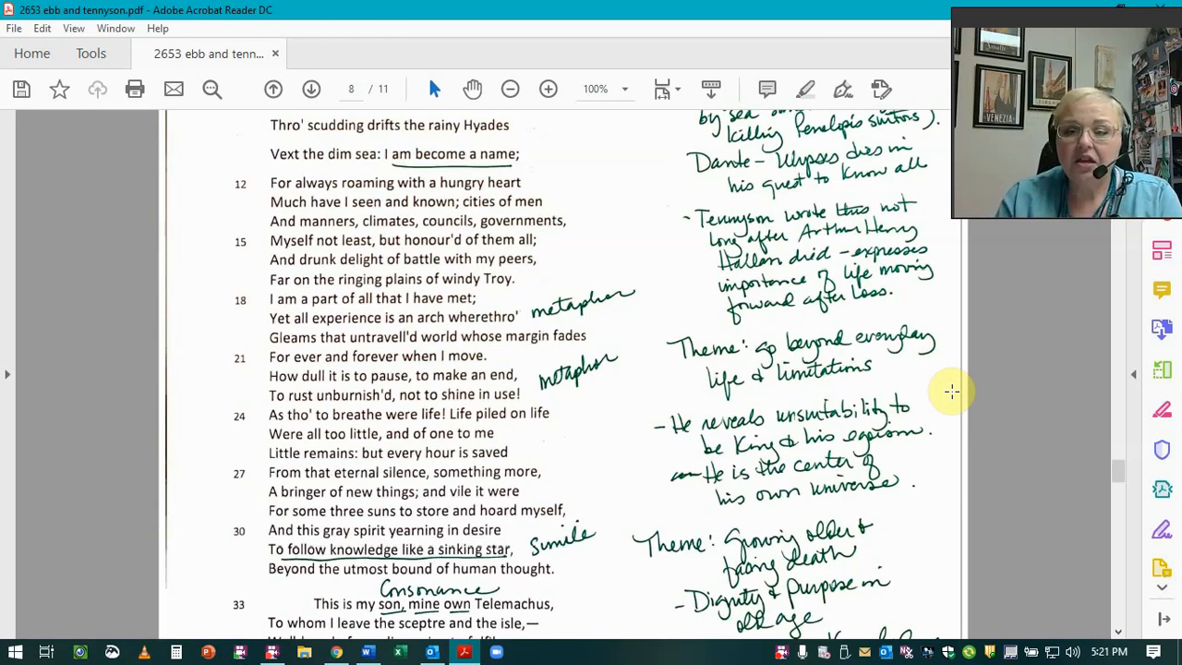
{"action": "scroll", "coordinate": [951, 393], "scroll_direction": "down", "scroll_amount": 4}
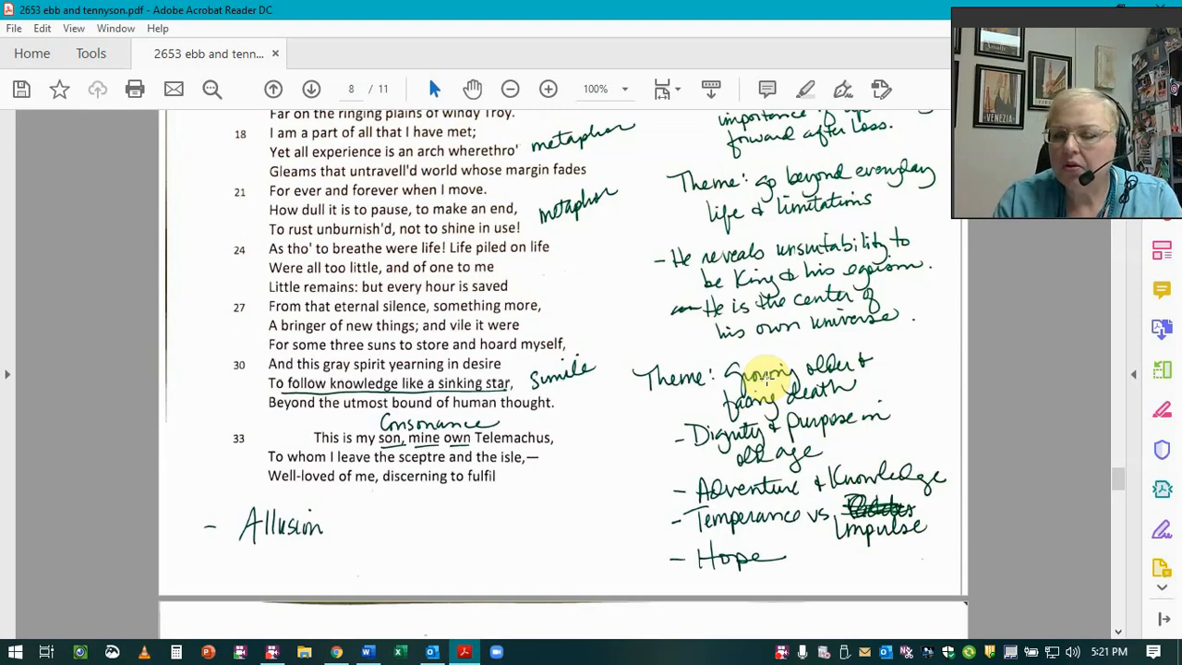
{"action": "scroll", "coordinate": [746, 338], "scroll_direction": "down", "scroll_amount": 5}
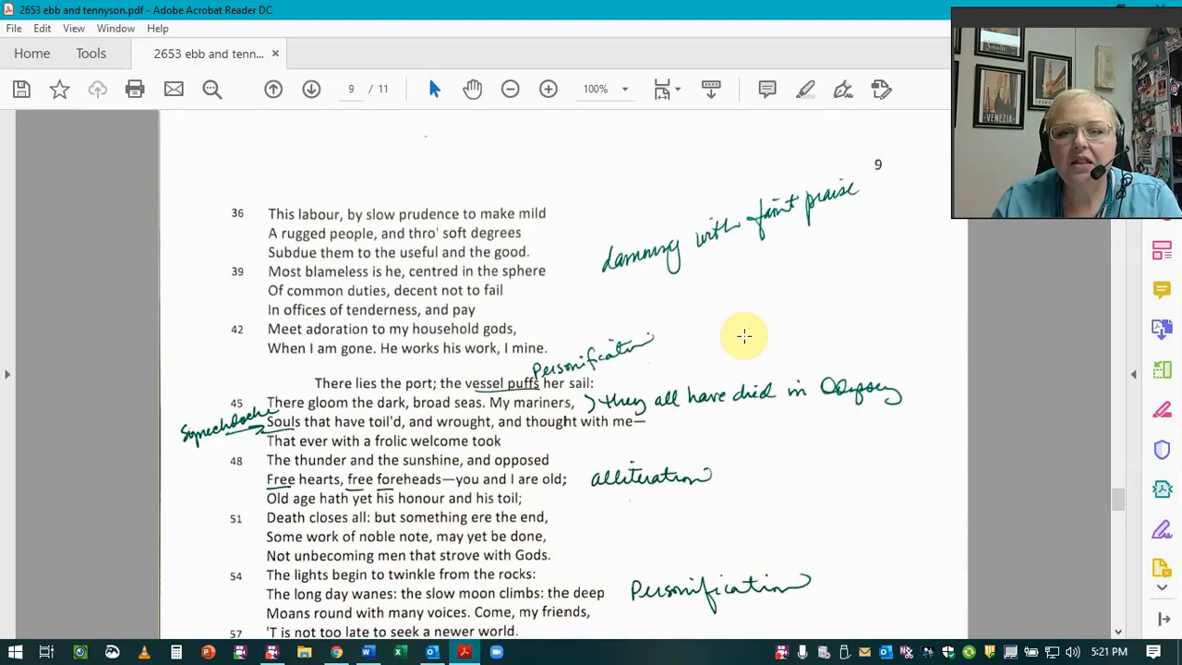
{"action": "scroll", "coordinate": [746, 338], "scroll_direction": "up", "scroll_amount": 2}
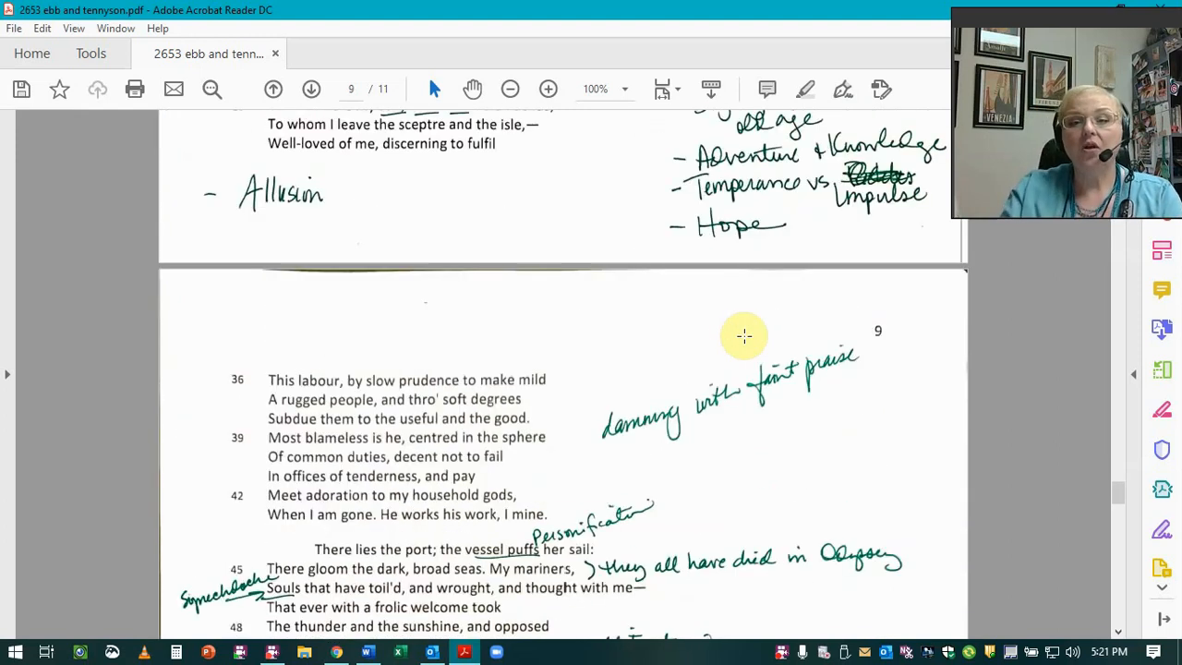
{"action": "scroll", "coordinate": [833, 268], "scroll_direction": "down", "scroll_amount": 5}
{"action": "scroll", "coordinate": [785, 283], "scroll_direction": "down", "scroll_amount": 4}
{"action": "scroll", "coordinate": [785, 284], "scroll_direction": "up", "scroll_amount": 6}
{"action": "scroll", "coordinate": [785, 284], "scroll_direction": "up", "scroll_amount": 6}
{"action": "scroll", "coordinate": [785, 284], "scroll_direction": "up", "scroll_amount": 2}
{"action": "scroll", "coordinate": [786, 442], "scroll_direction": "down", "scroll_amount": 2}
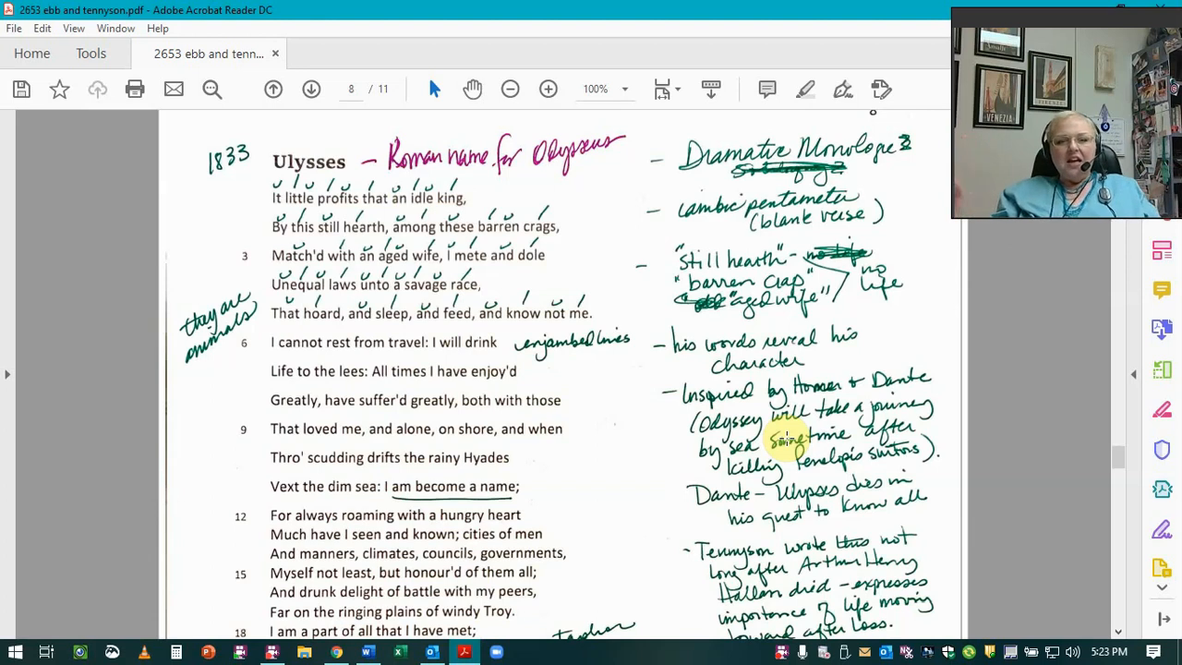
{"action": "scroll", "coordinate": [785, 441], "scroll_direction": "down", "scroll_amount": 3}
{"action": "scroll", "coordinate": [785, 441], "scroll_direction": "down", "scroll_amount": 3}
{"action": "scroll", "coordinate": [785, 441], "scroll_direction": "down", "scroll_amount": 3}
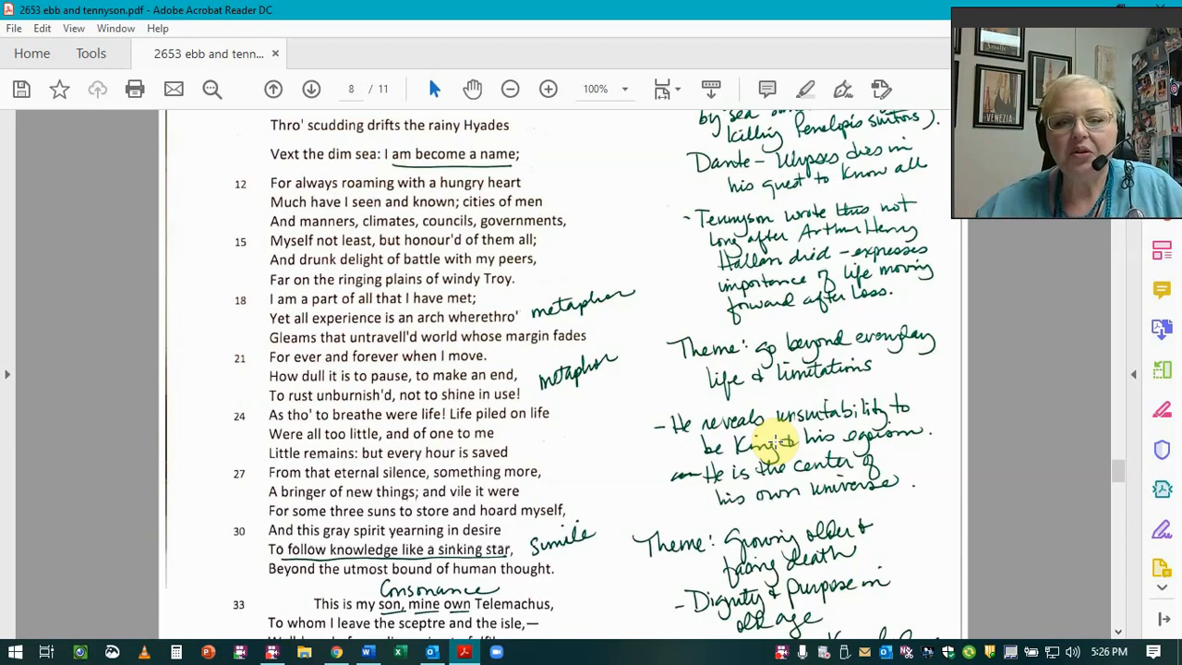
{"action": "scroll", "coordinate": [774, 441], "scroll_direction": "down", "scroll_amount": 3}
{"action": "scroll", "coordinate": [774, 441], "scroll_direction": "down", "scroll_amount": 2}
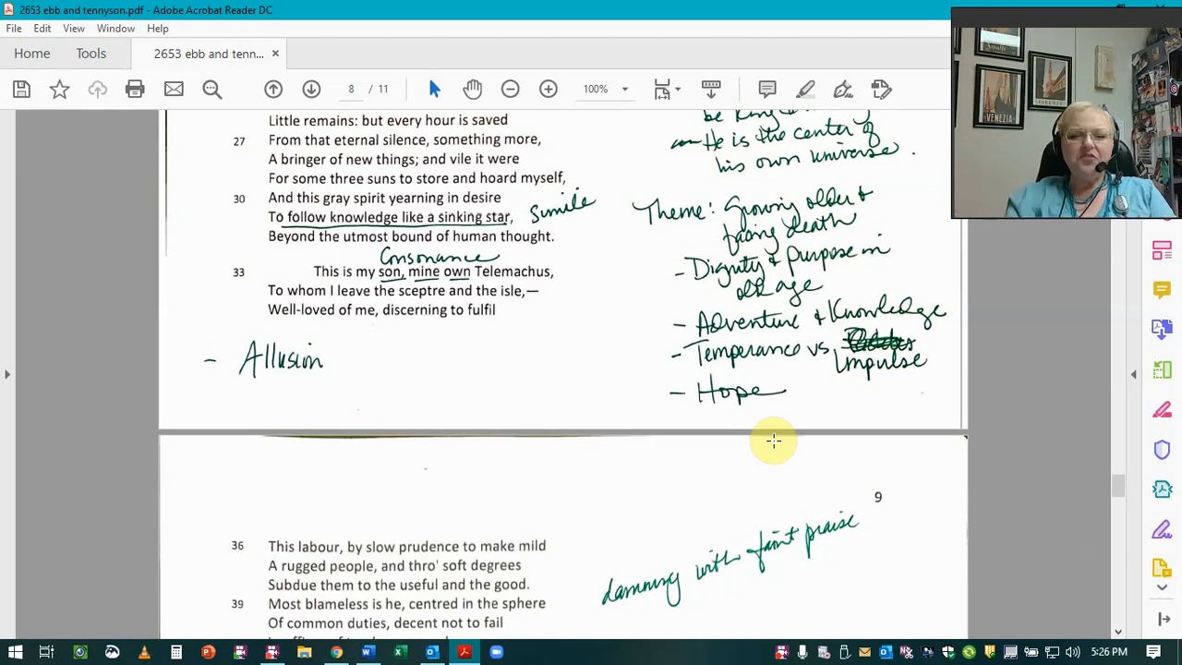
{"action": "scroll", "coordinate": [773, 441], "scroll_direction": "down", "scroll_amount": 3}
{"action": "scroll", "coordinate": [794, 462], "scroll_direction": "down", "scroll_amount": 2}
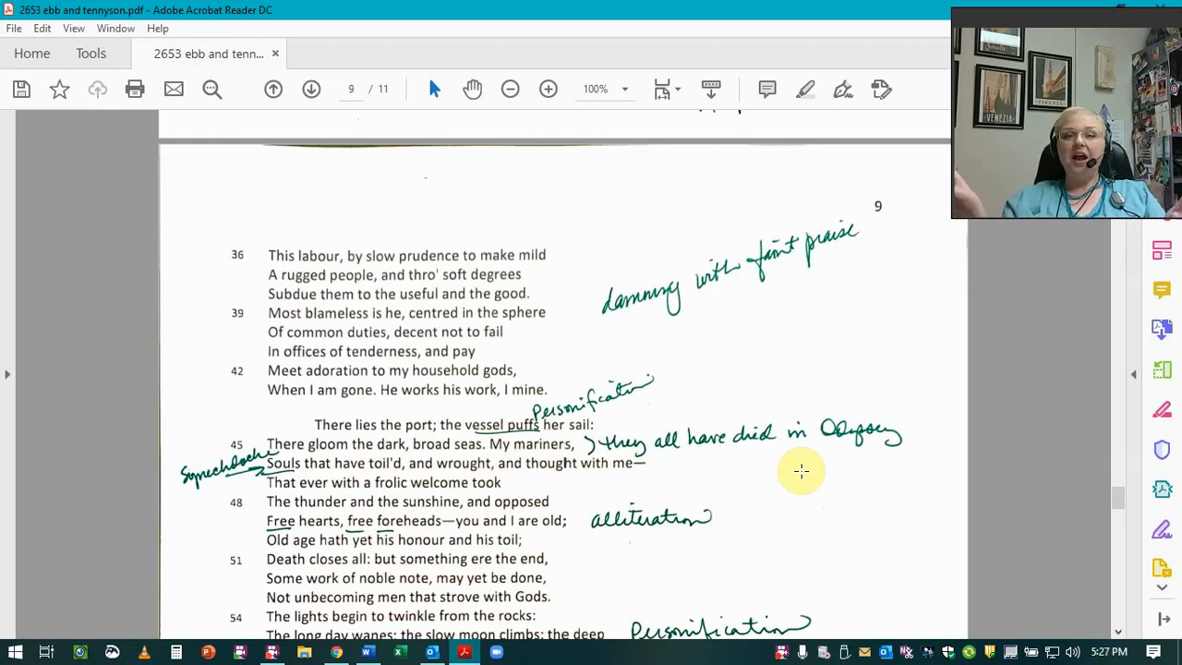
{"action": "scroll", "coordinate": [863, 499], "scroll_direction": "down", "scroll_amount": 2}
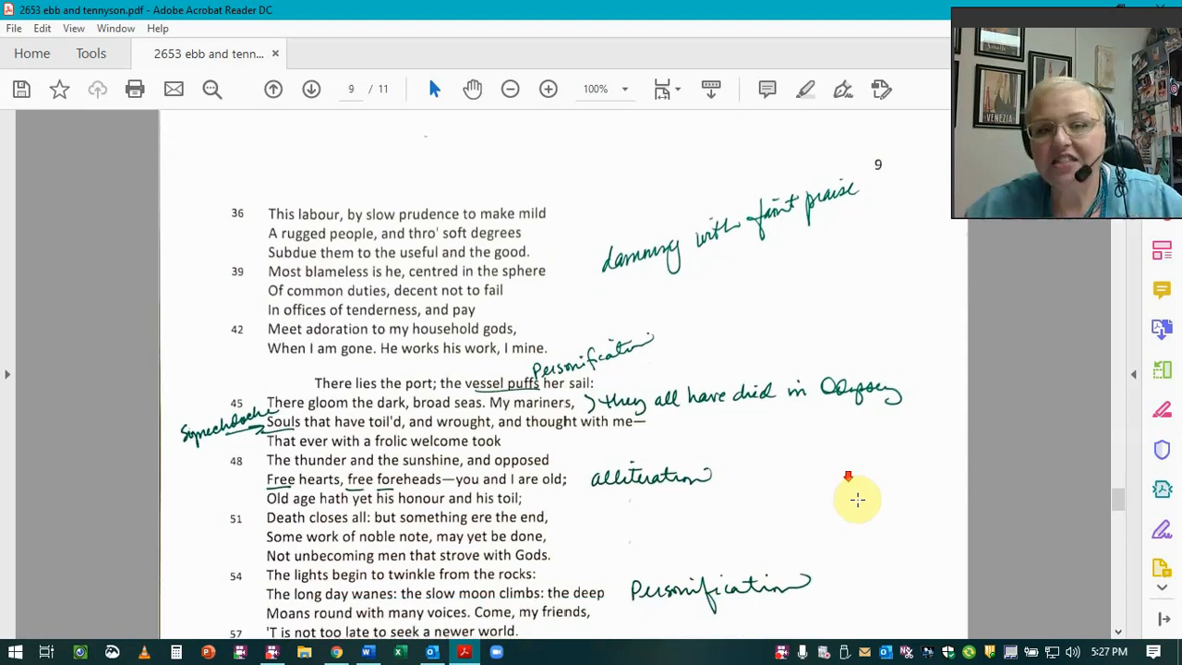
{"action": "scroll", "coordinate": [863, 500], "scroll_direction": "down", "scroll_amount": 3}
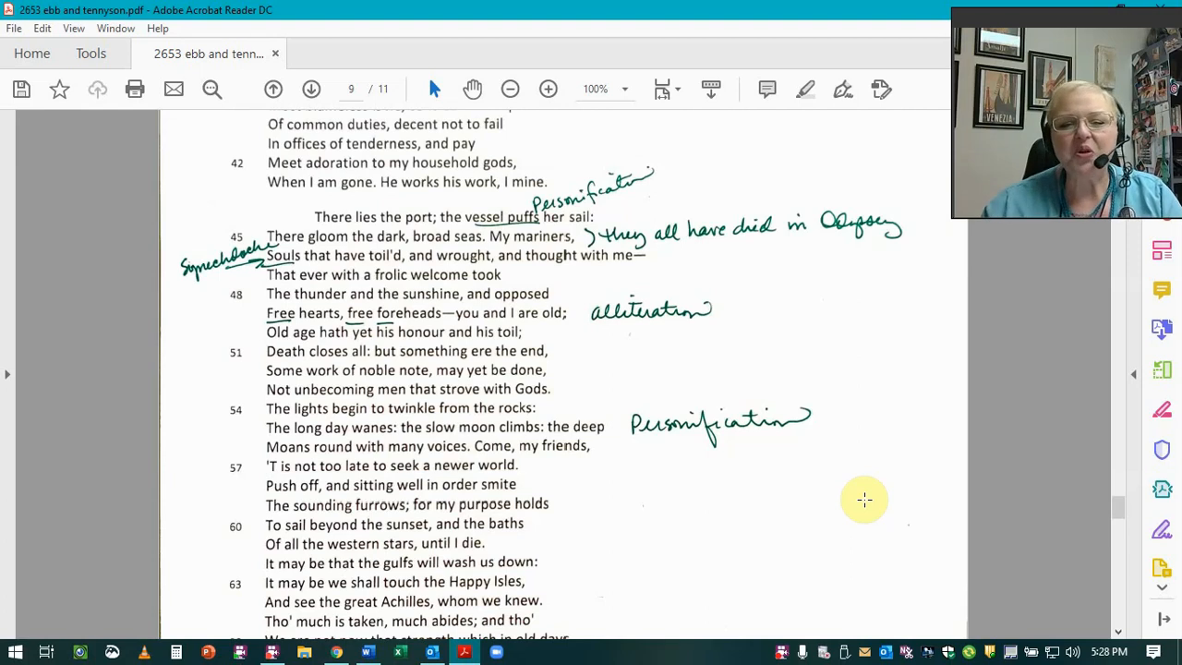
{"action": "scroll", "coordinate": [865, 500], "scroll_direction": "down", "scroll_amount": 2}
{"action": "scroll", "coordinate": [865, 500], "scroll_direction": "down", "scroll_amount": 2}
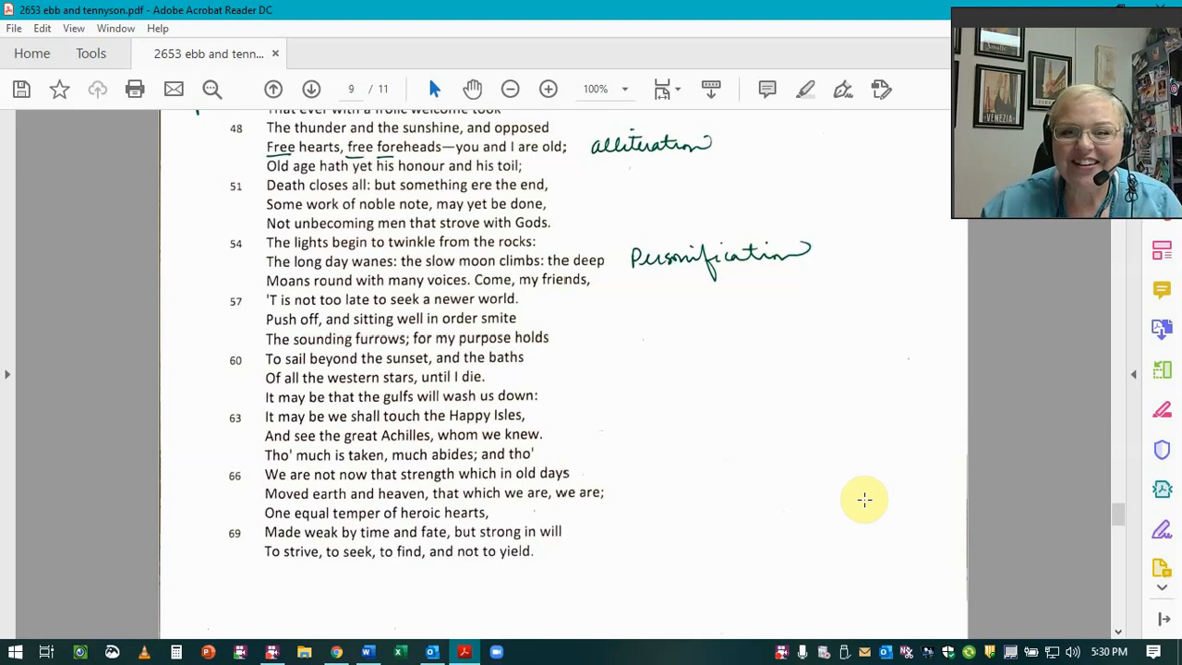
{"action": "scroll", "coordinate": [865, 500], "scroll_direction": "down", "scroll_amount": 2}
{"action": "scroll", "coordinate": [865, 500], "scroll_direction": "down", "scroll_amount": 2}
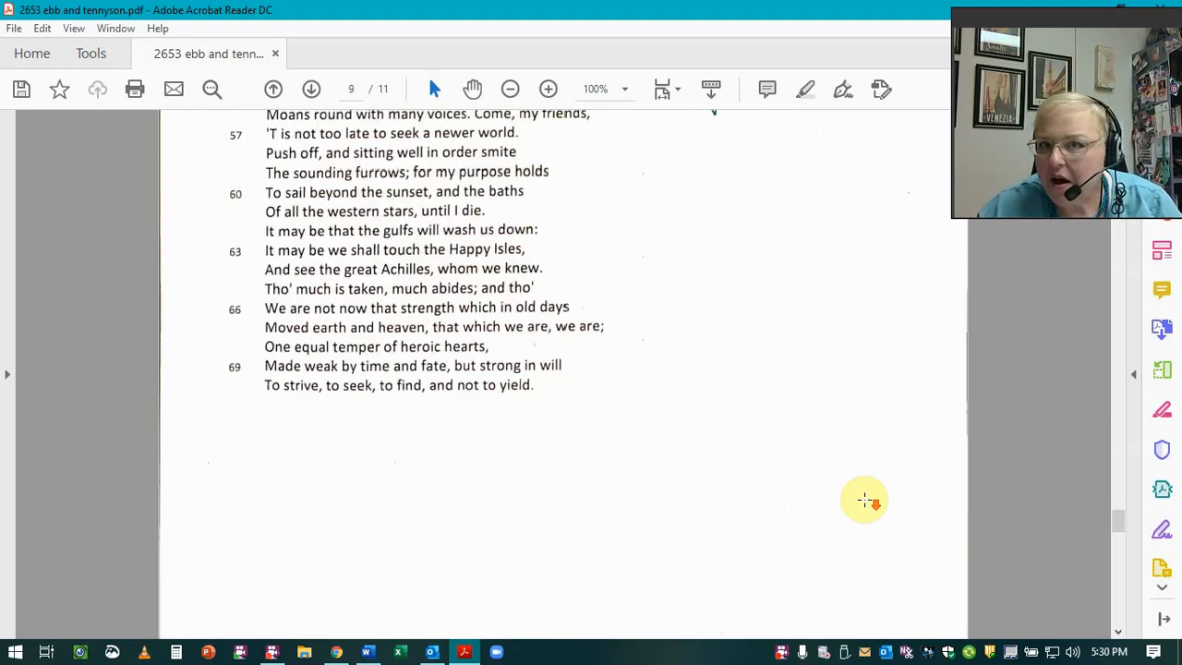
{"action": "scroll", "coordinate": [864, 499], "scroll_direction": "down", "scroll_amount": 3}
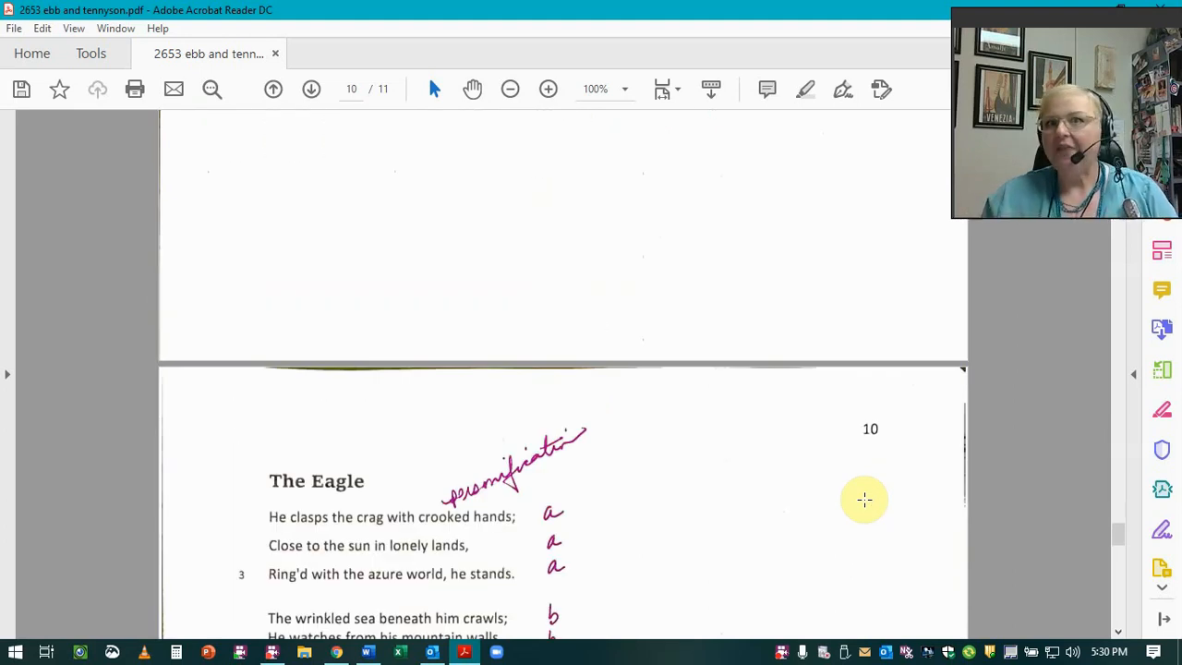
{"action": "scroll", "coordinate": [807, 467], "scroll_direction": "down", "scroll_amount": 3}
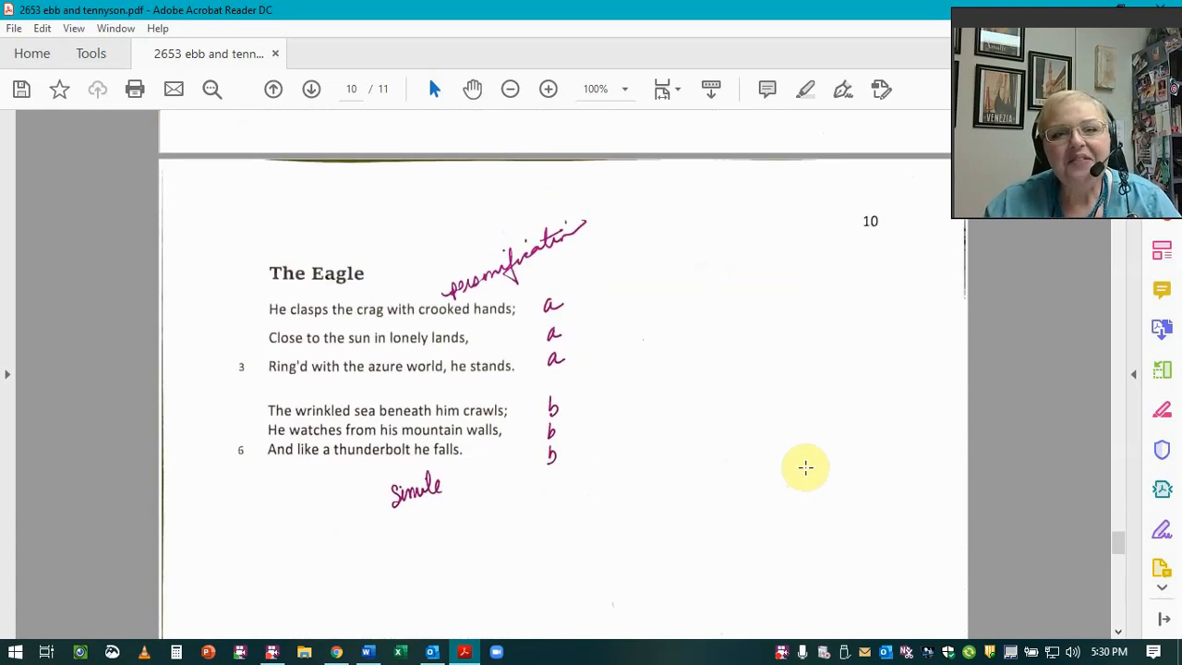
{"action": "scroll", "coordinate": [807, 467], "scroll_direction": "down", "scroll_amount": 1}
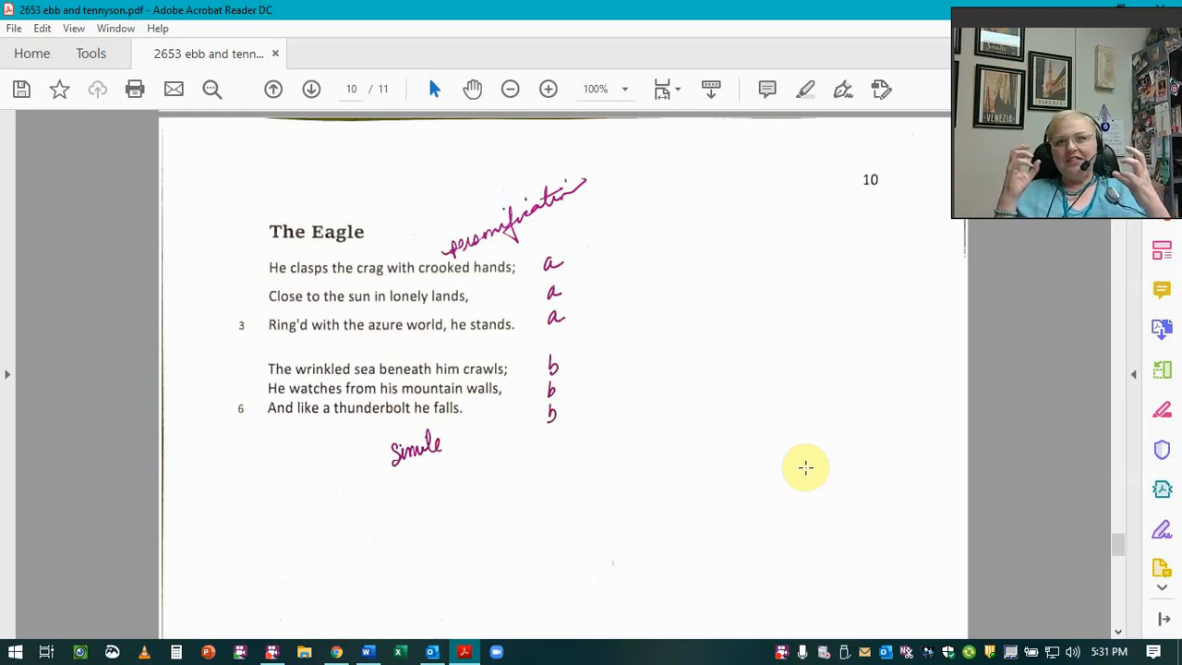
{"action": "scroll", "coordinate": [559, 552], "scroll_direction": "down", "scroll_amount": 3}
{"action": "scroll", "coordinate": [559, 552], "scroll_direction": "down", "scroll_amount": 4}
{"action": "scroll", "coordinate": [558, 552], "scroll_direction": "down", "scroll_amount": 4}
{"action": "scroll", "coordinate": [615, 573], "scroll_direction": "up", "scroll_amount": 1}
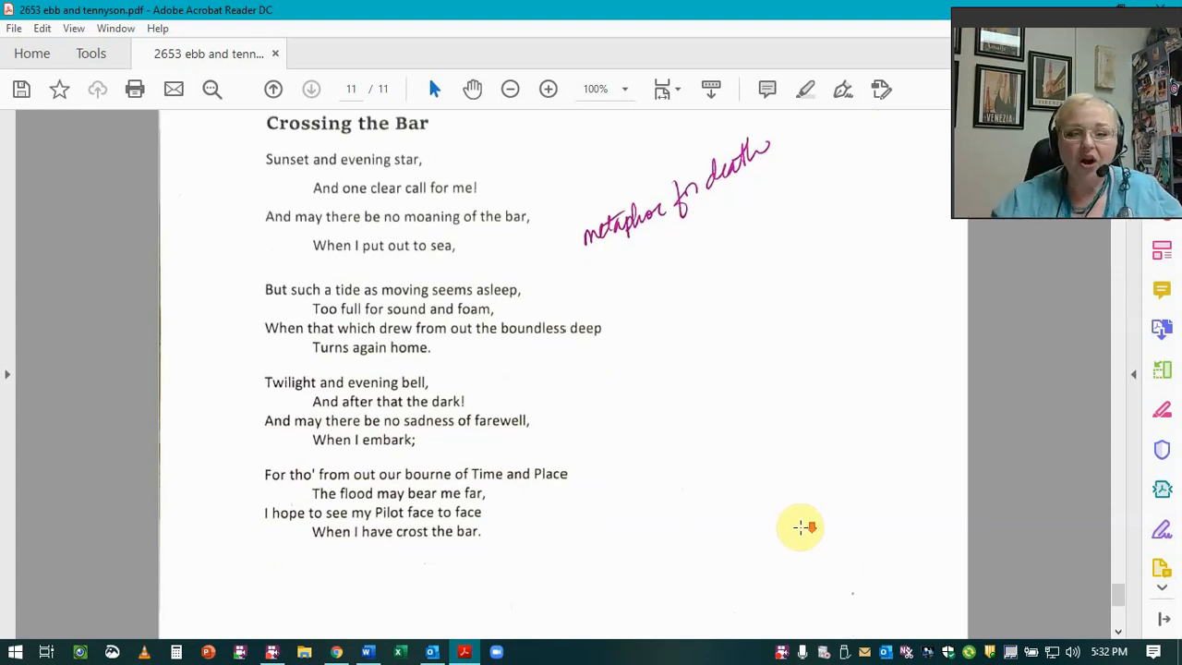
{"action": "scroll", "coordinate": [830, 575], "scroll_direction": "down", "scroll_amount": 3}
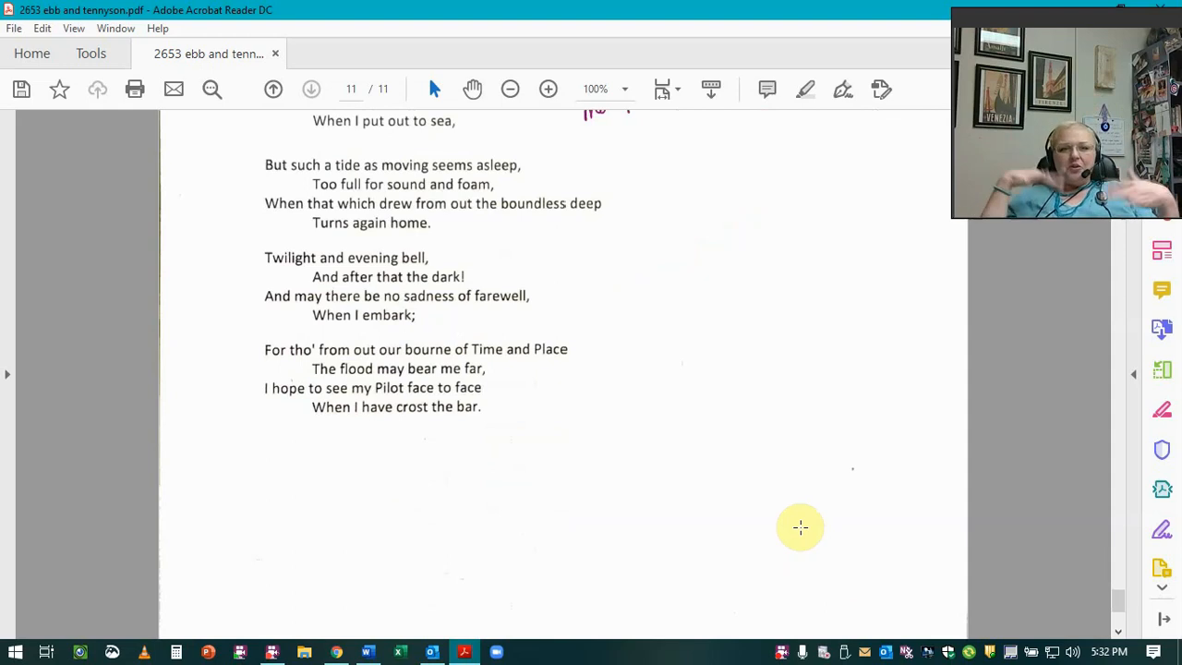
{"action": "scroll", "coordinate": [291, 566], "scroll_direction": "up", "scroll_amount": 3}
{"action": "scroll", "coordinate": [424, 517], "scroll_direction": "up", "scroll_amount": 1}
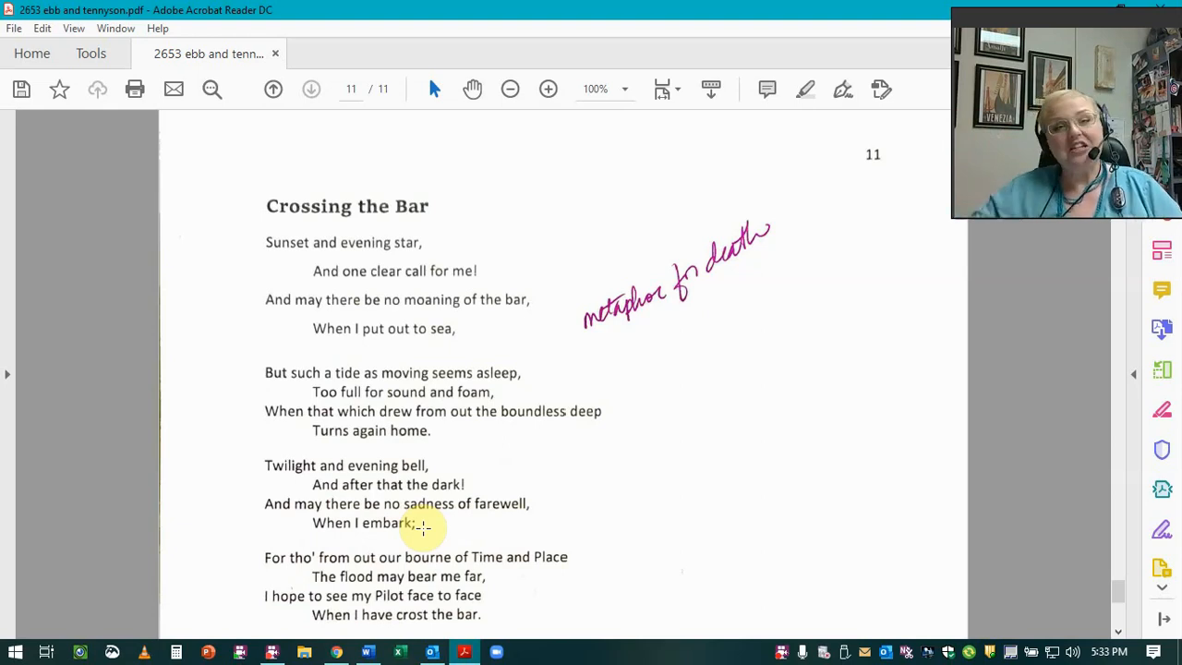
{"action": "scroll", "coordinate": [535, 429], "scroll_direction": "down", "scroll_amount": 2}
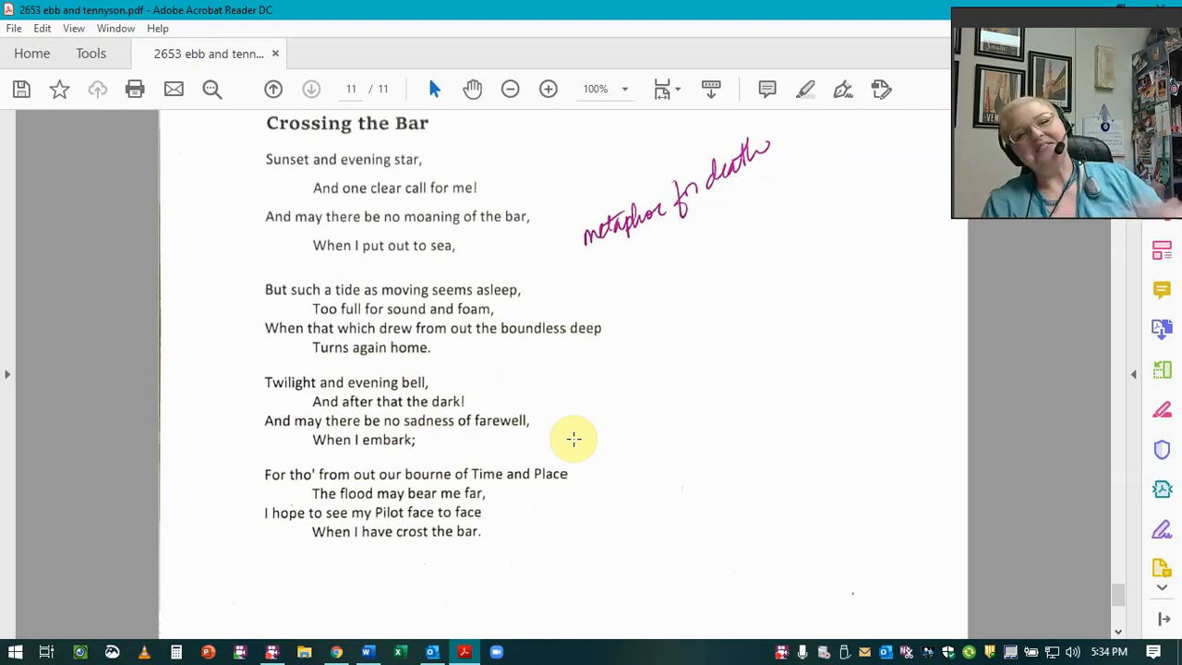
{"action": "scroll", "coordinate": [572, 424], "scroll_direction": "up", "scroll_amount": 1}
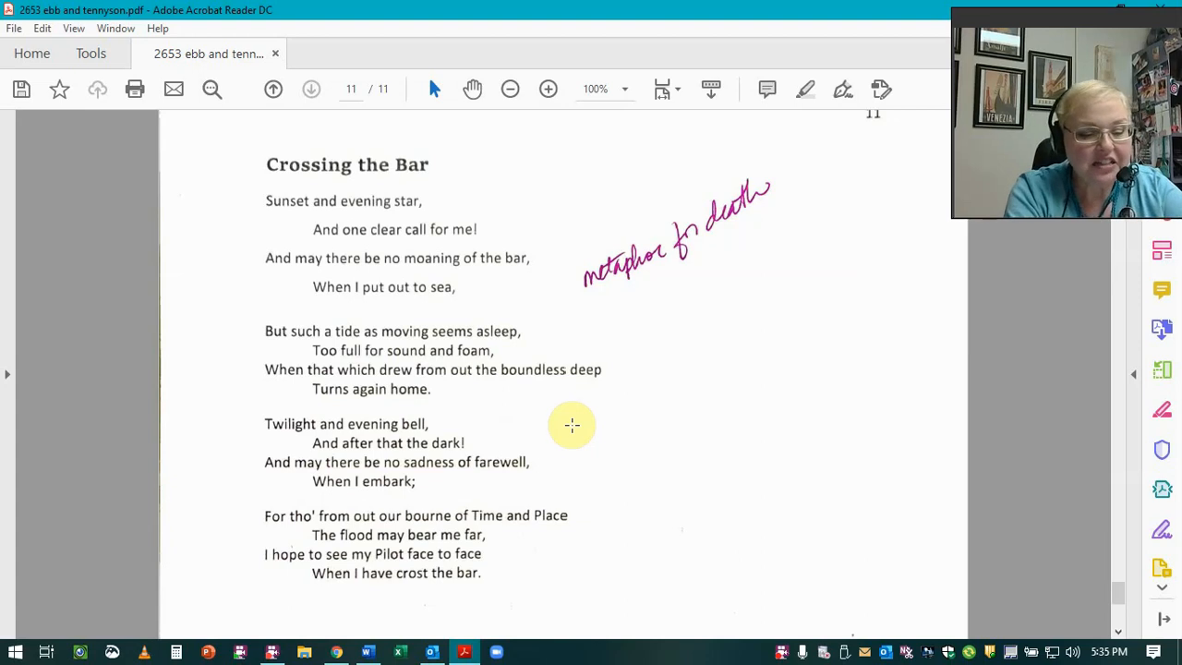
- Start Save As (Ctrl+Shift+S) for the annotated Tennyson PDF
{"action": "key", "text": "ctrl+shift+s"}
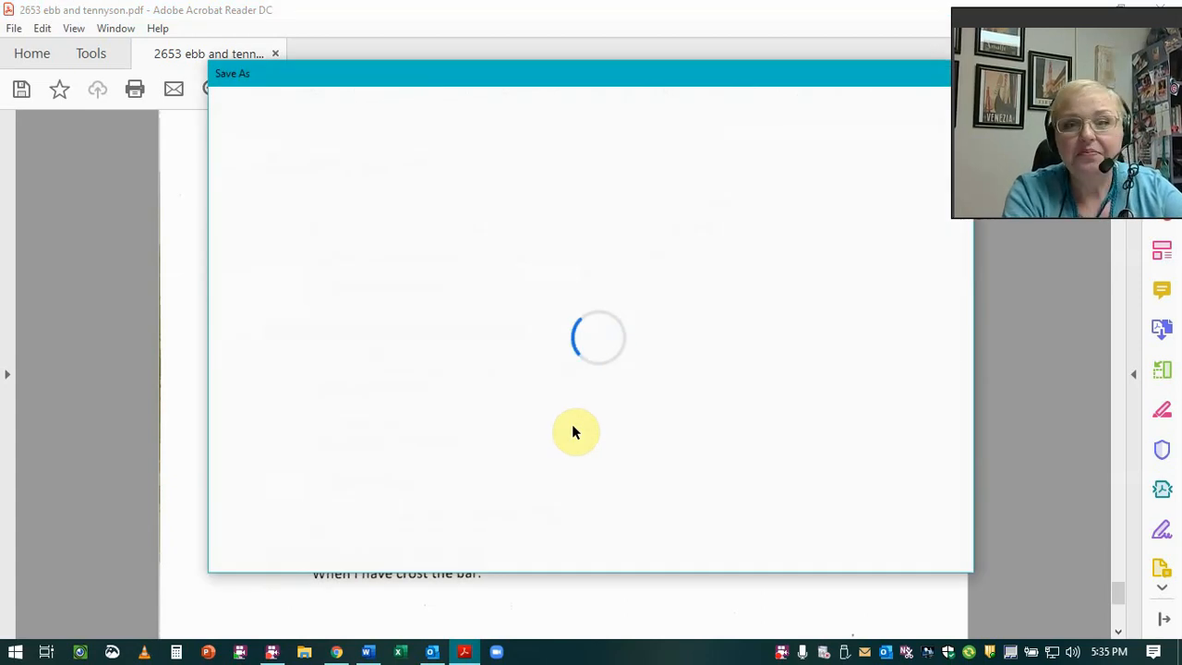